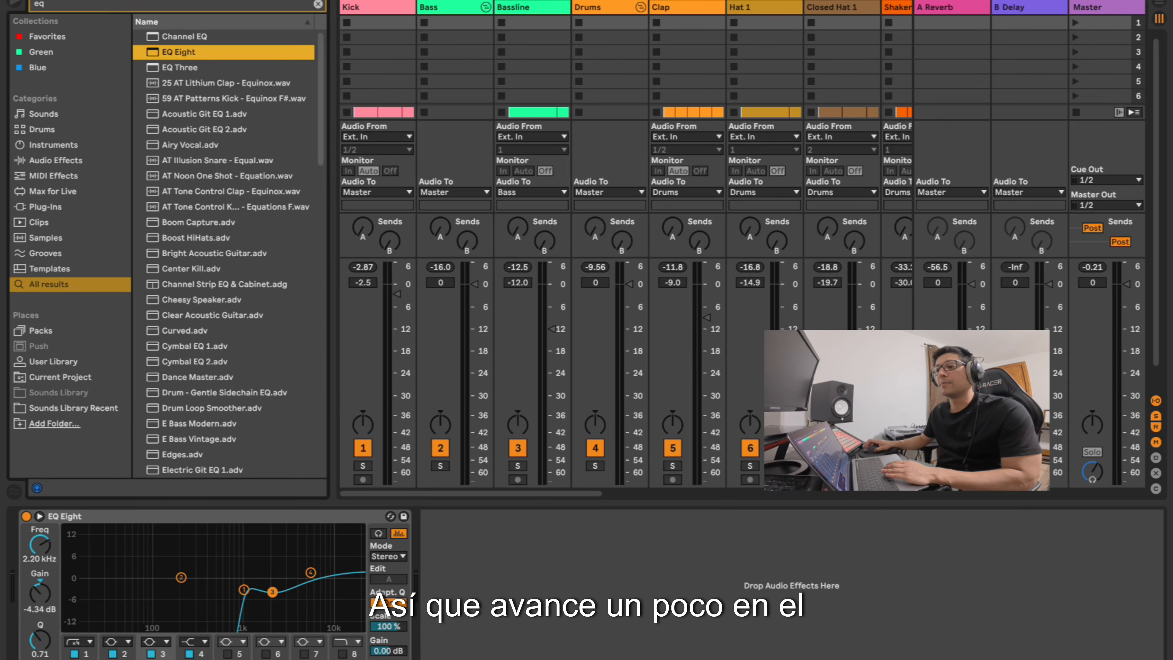
Hide the browser and inspect the device chains of the Drums group and its clap, hat and shaker tracks.
key("ctrl+alt+b")
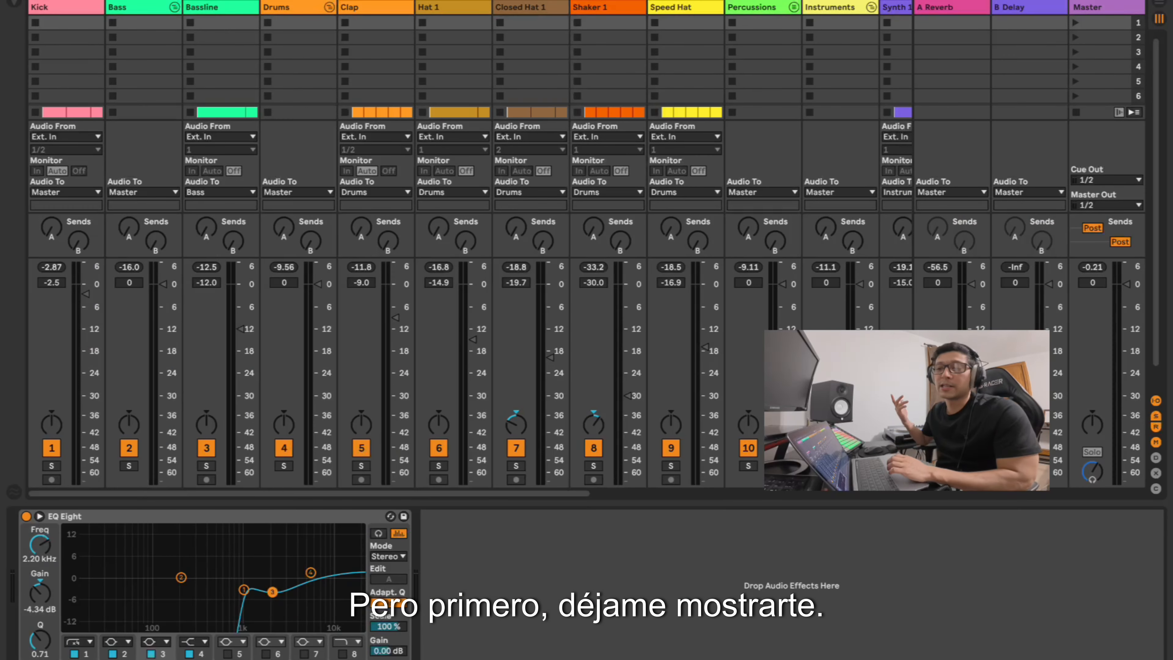
left_click(284, 7)
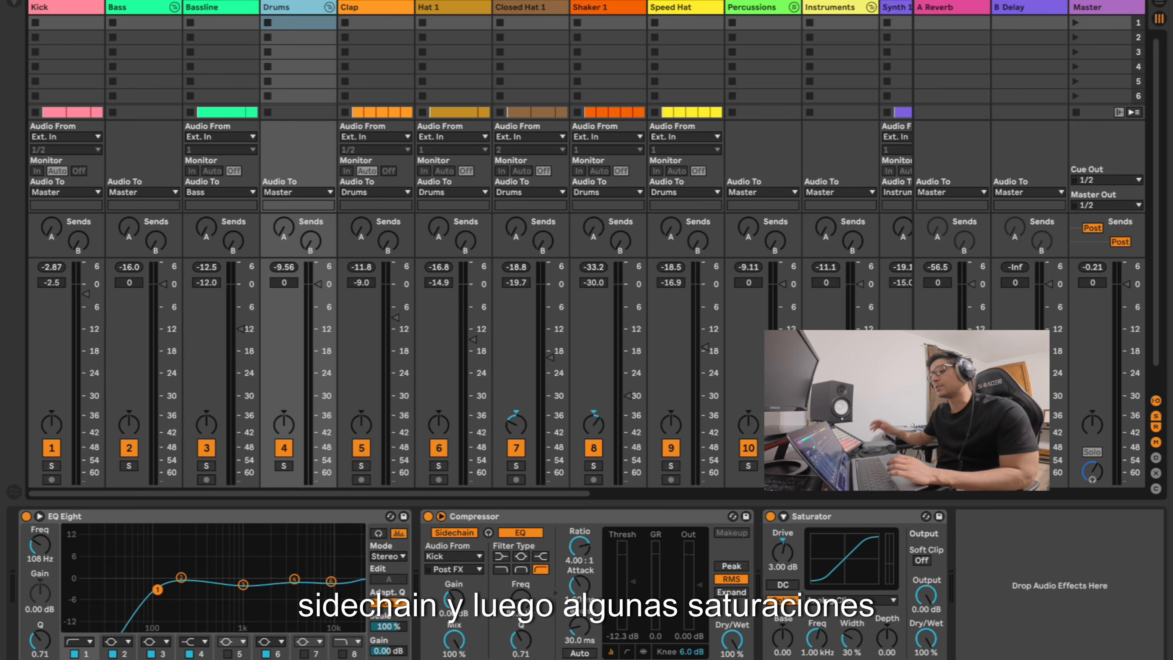
left_click(369, 7)
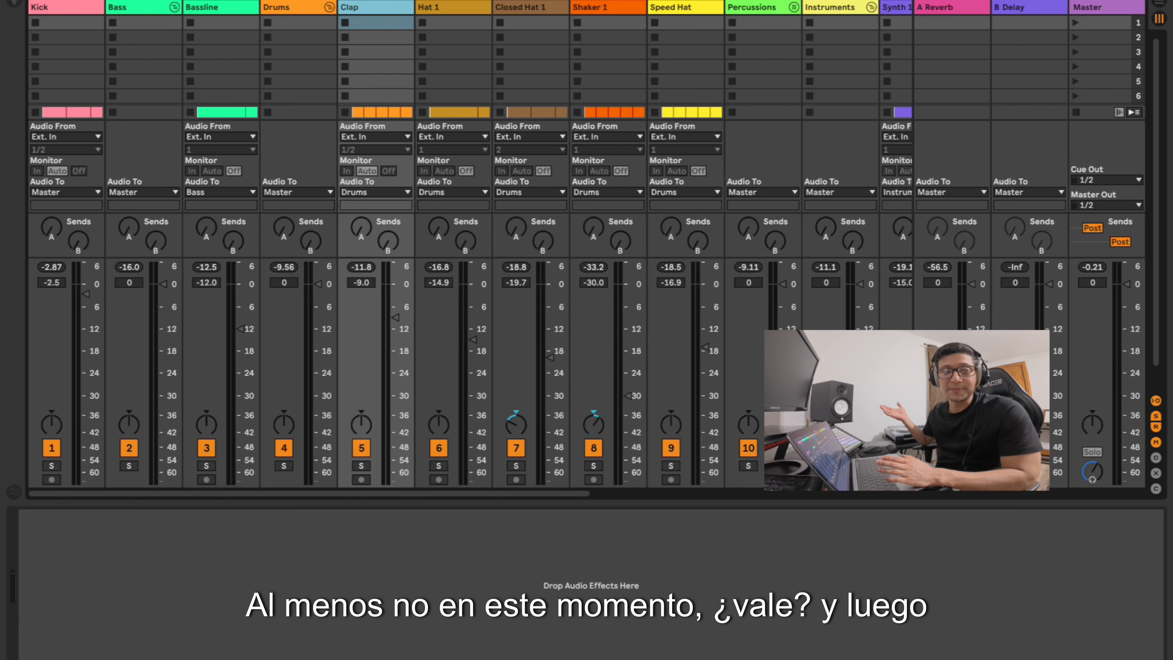
left_click(531, 7)
left_click(452, 7)
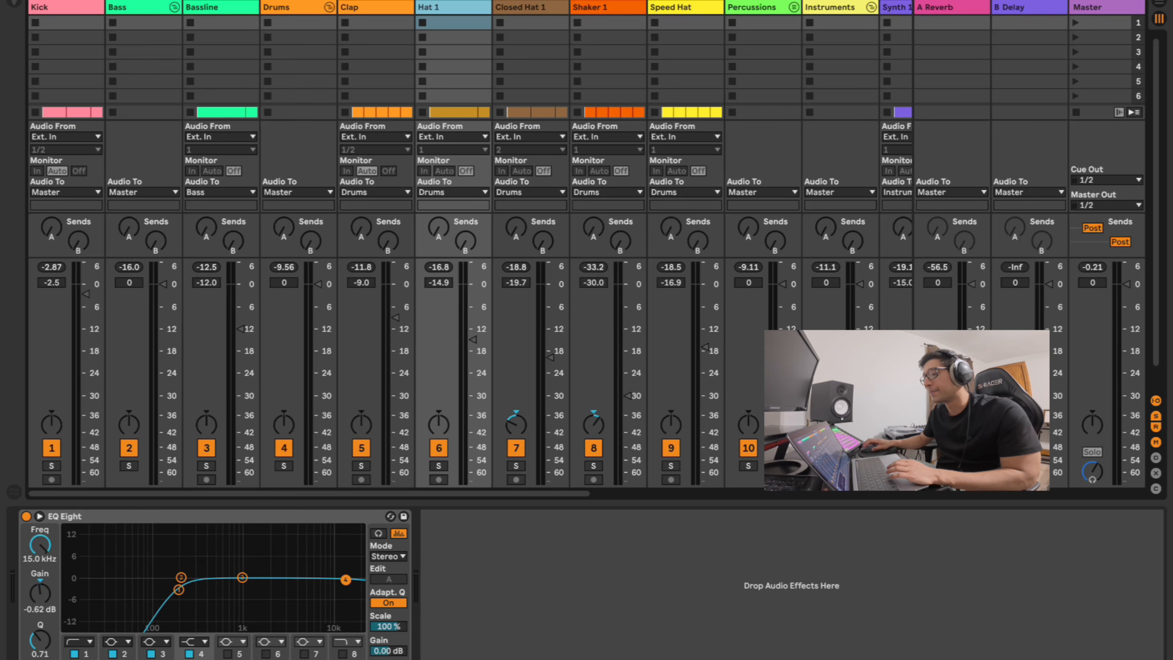
left_click(526, 8)
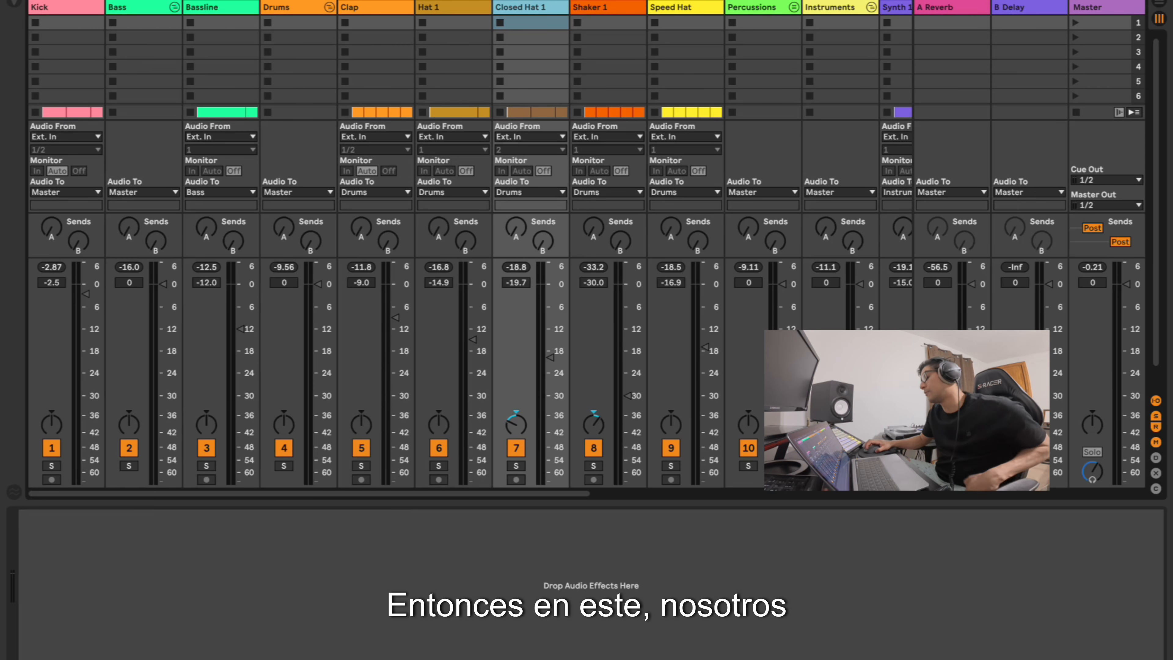
left_click(605, 7)
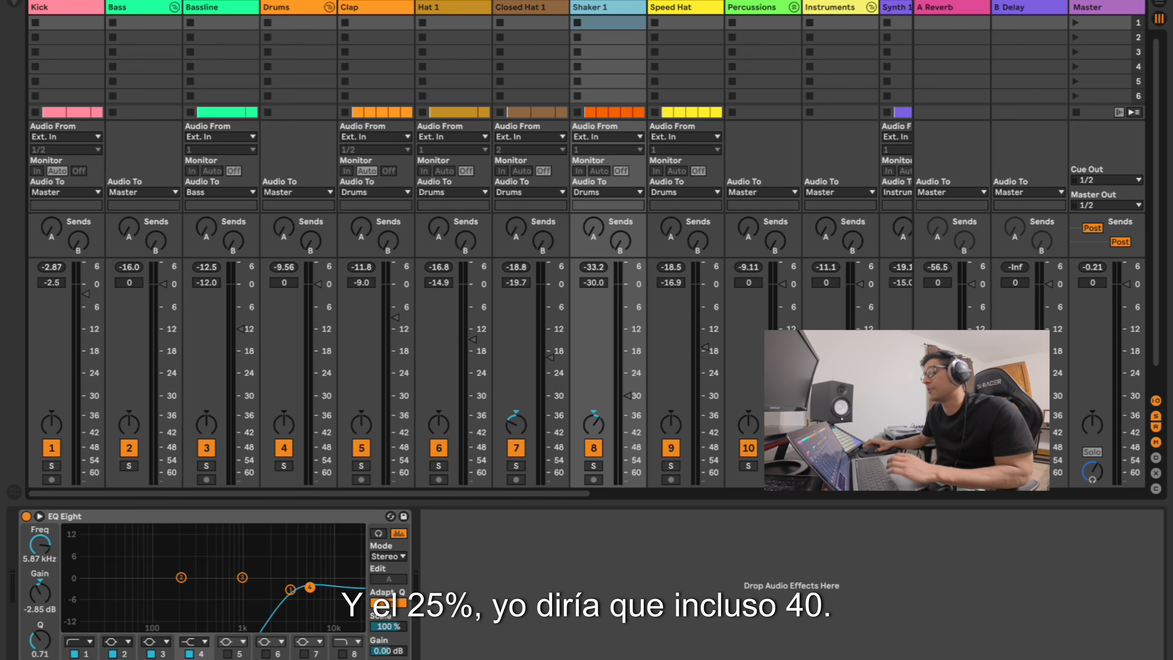
Review the effects on the Percussions and Instruments group tracks.
left_click(750, 7)
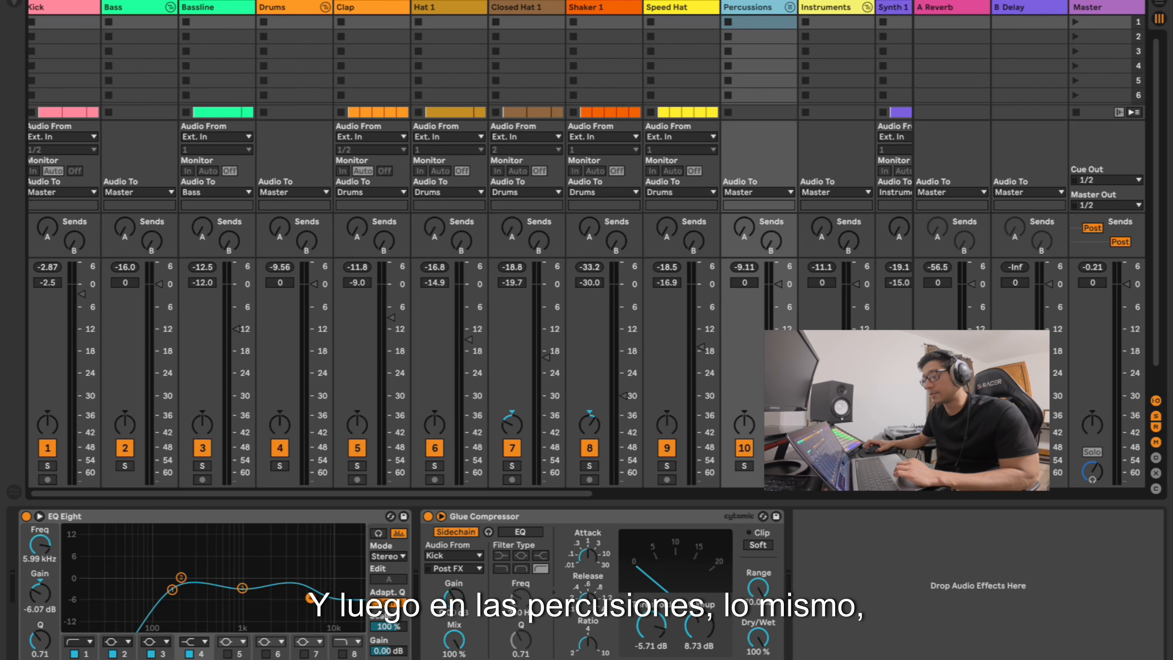
scroll(461, 231, "right", 5)
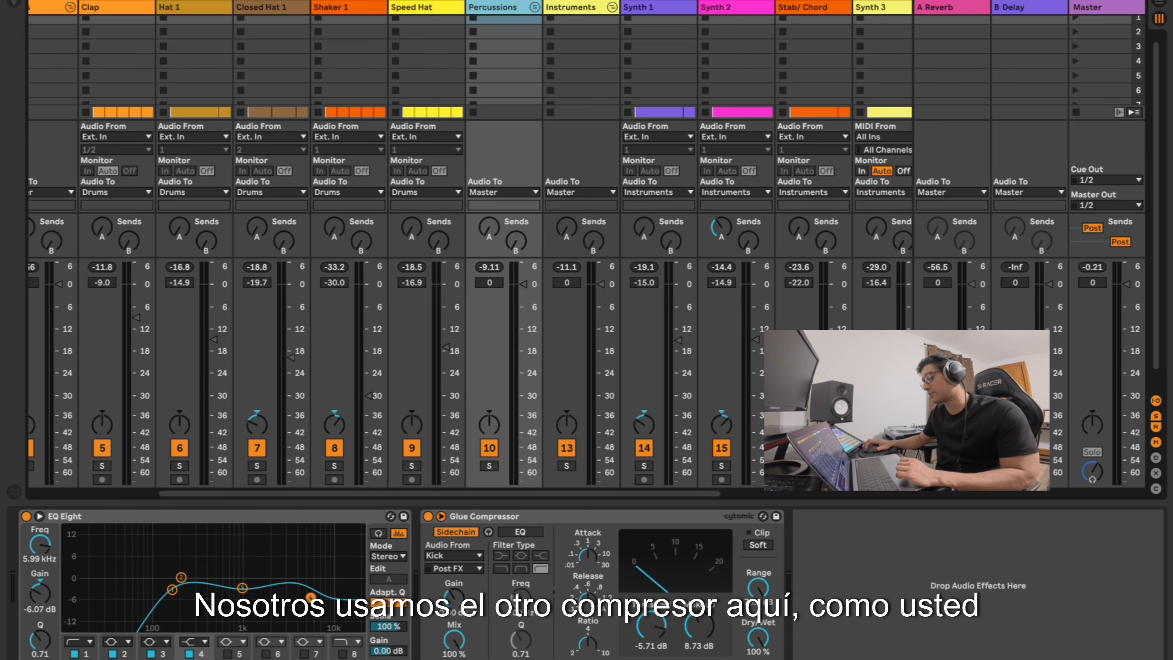
scroll(554, 231, "right", 3)
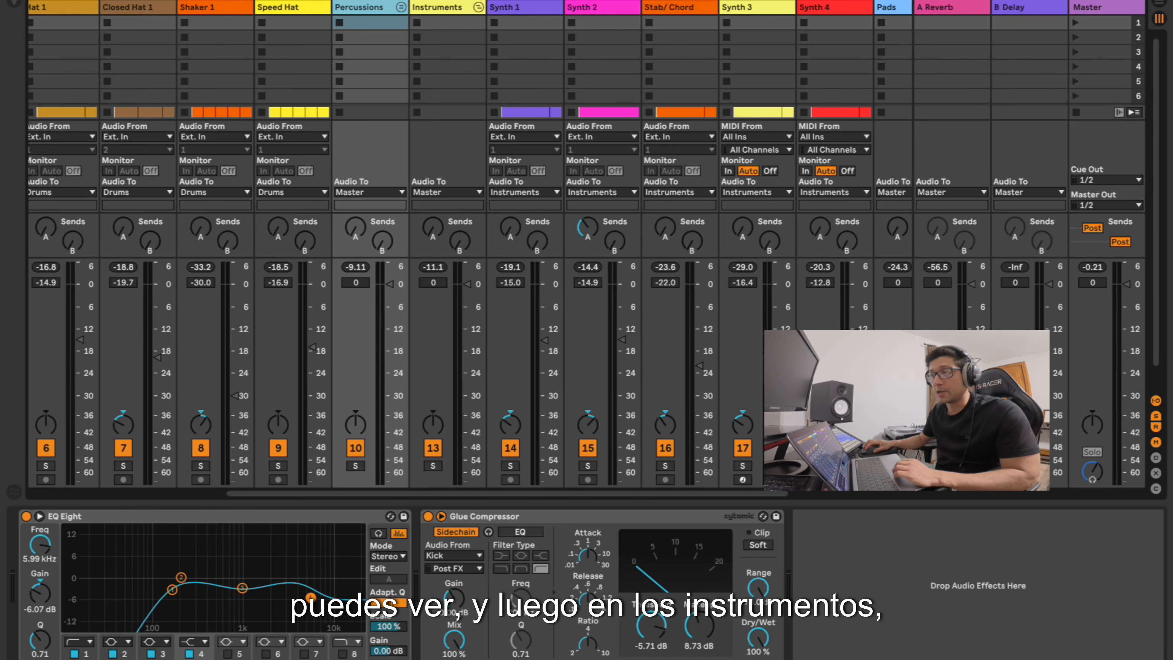
left_click(437, 7)
scroll(462, 231, "right", 2)
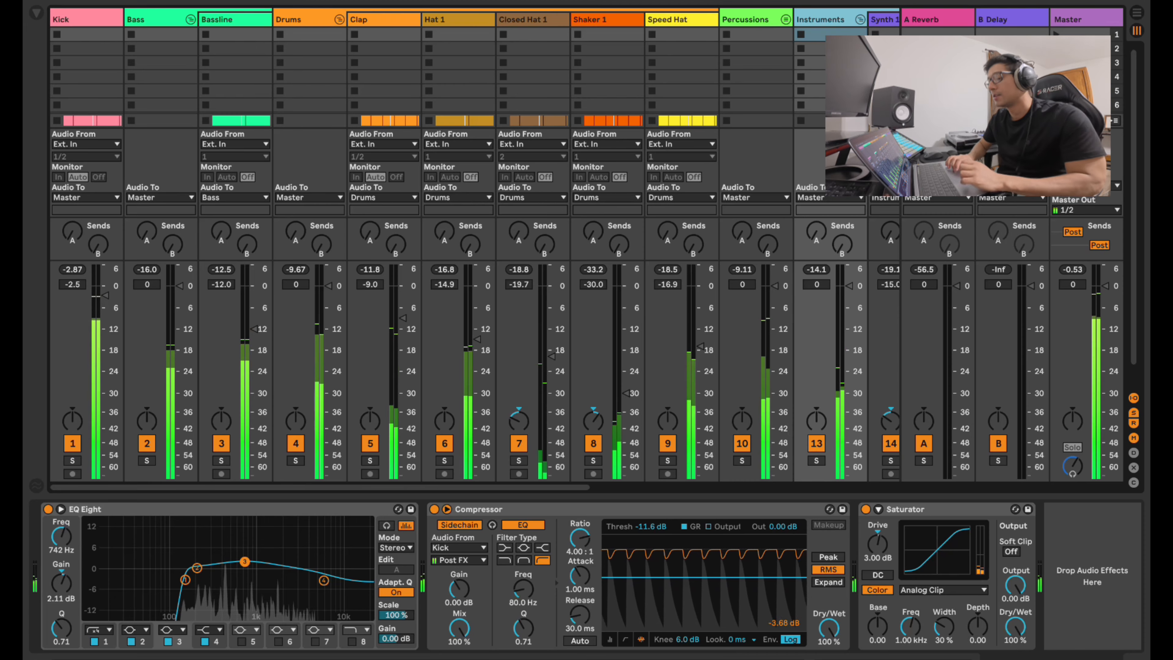
Inspect the device chains of the Synth 3 and Synth 4 tracks during playback.
scroll(462, 250, "right", 5)
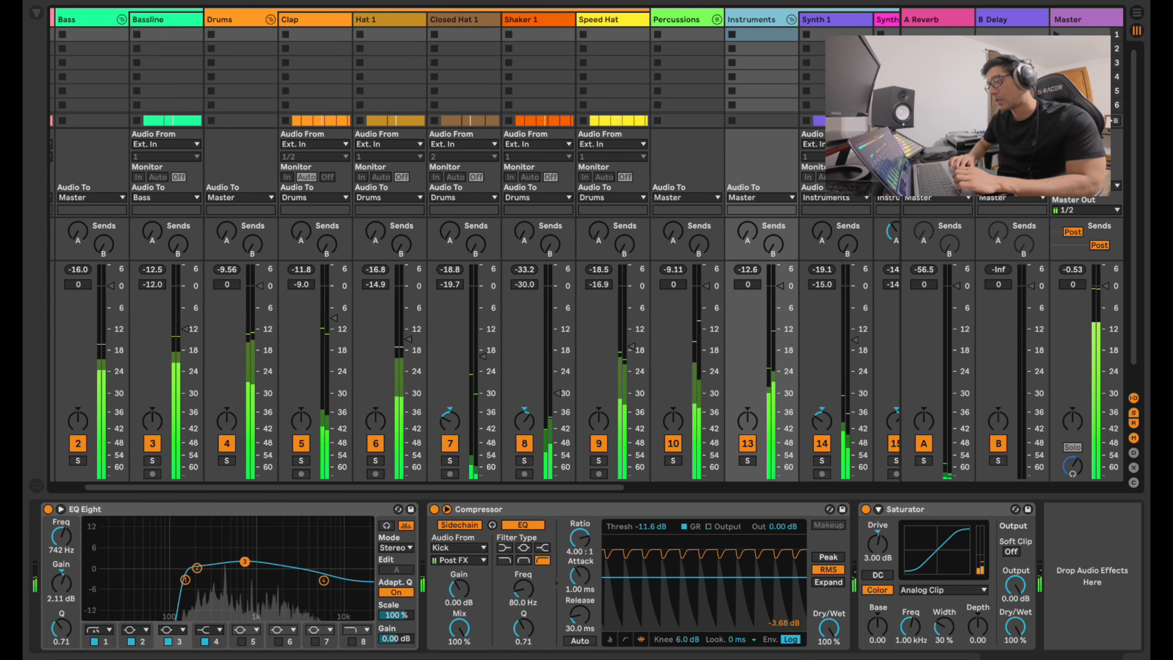
scroll(461, 249, "right", 5)
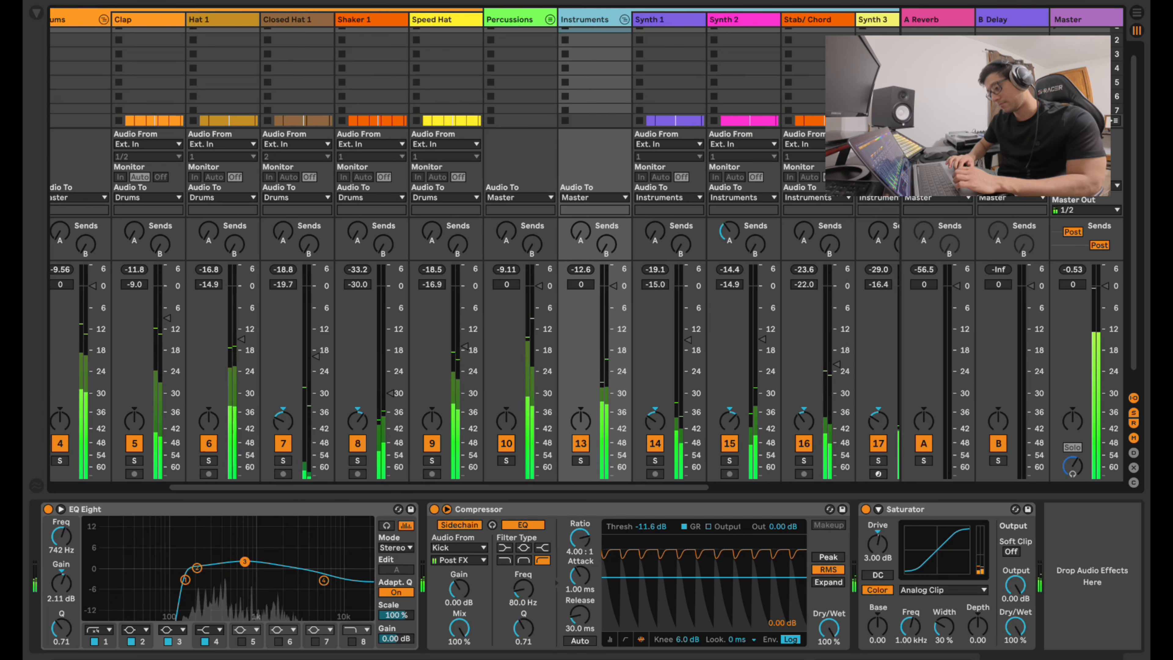
scroll(462, 250, "right", 2)
scroll(462, 250, "right", 4)
left_click(582, 20)
left_click(658, 20)
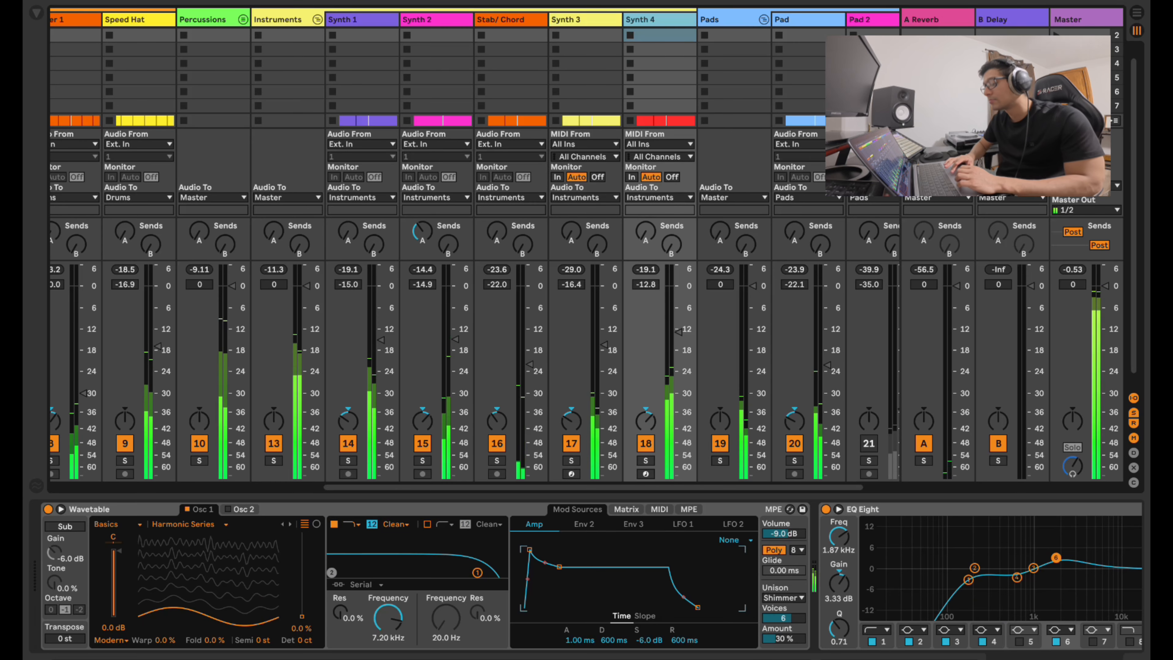
scroll(461, 249, "right", 2)
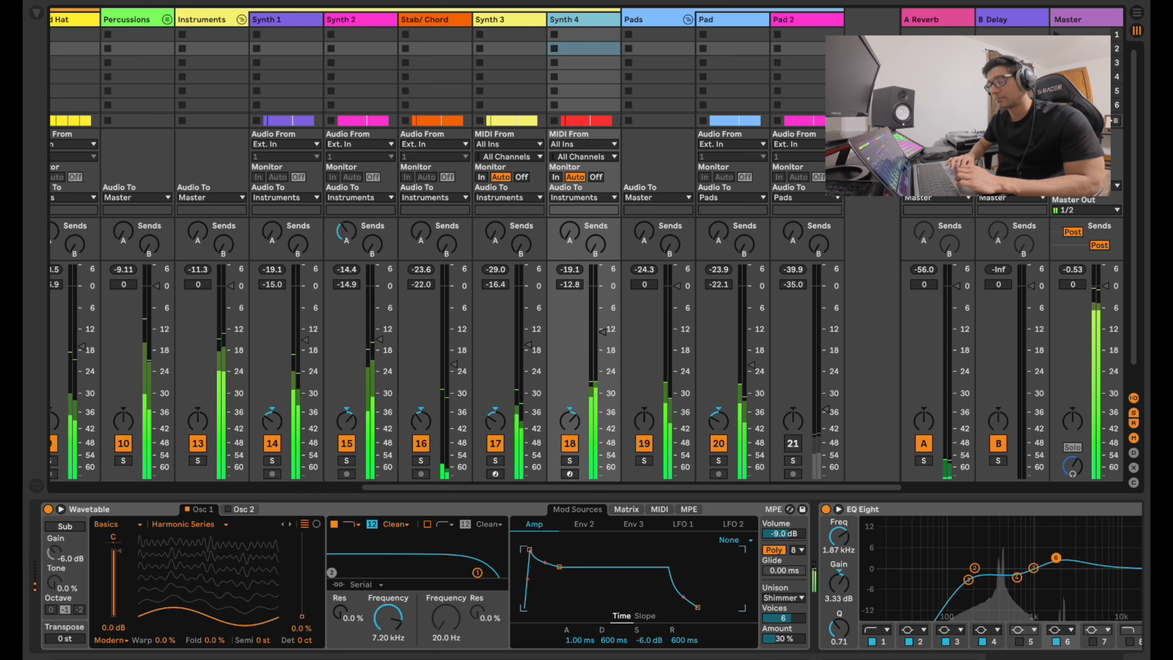
Examine Synth 4's Wavetable in its expanded modulation view and the effects on the Pads group.
left_click(61, 509)
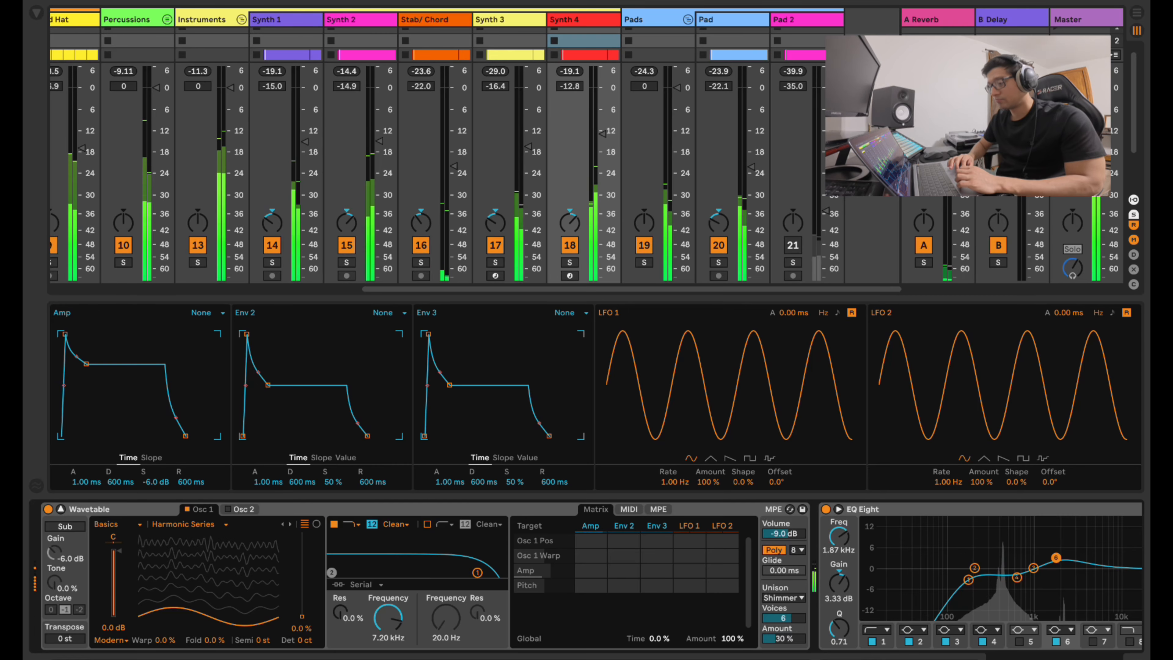
left_click(60, 509)
left_click(658, 48)
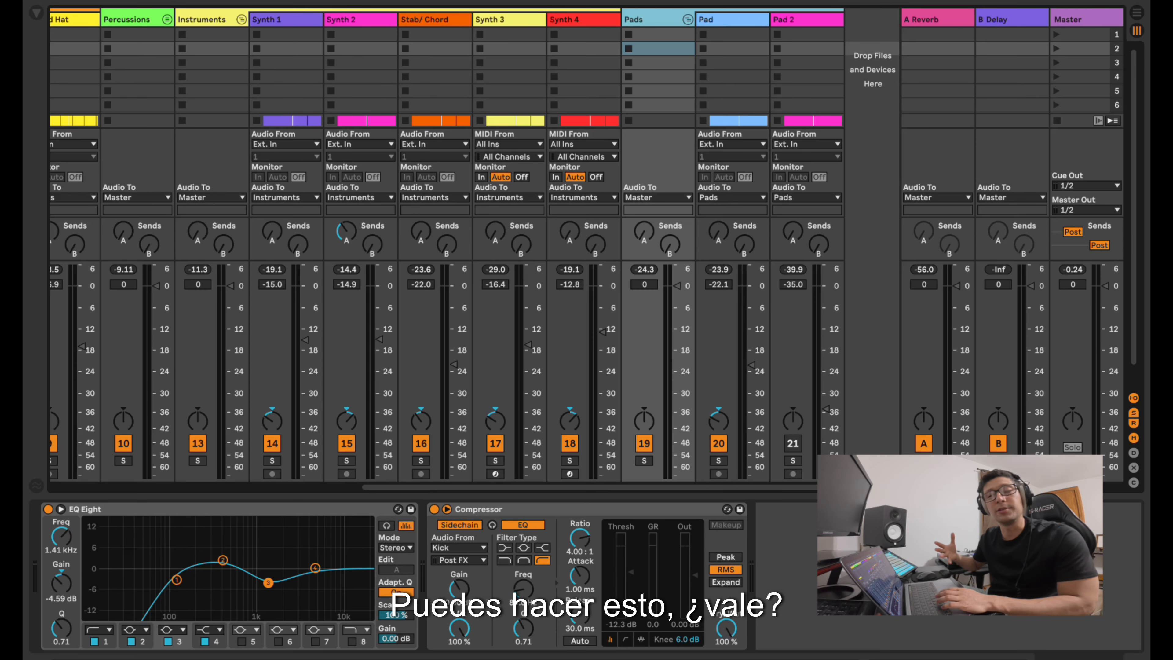
Switch to the Arrangement View and reduce the heights of the Synth 3 and Stab/Chord tracks.
key("Tab")
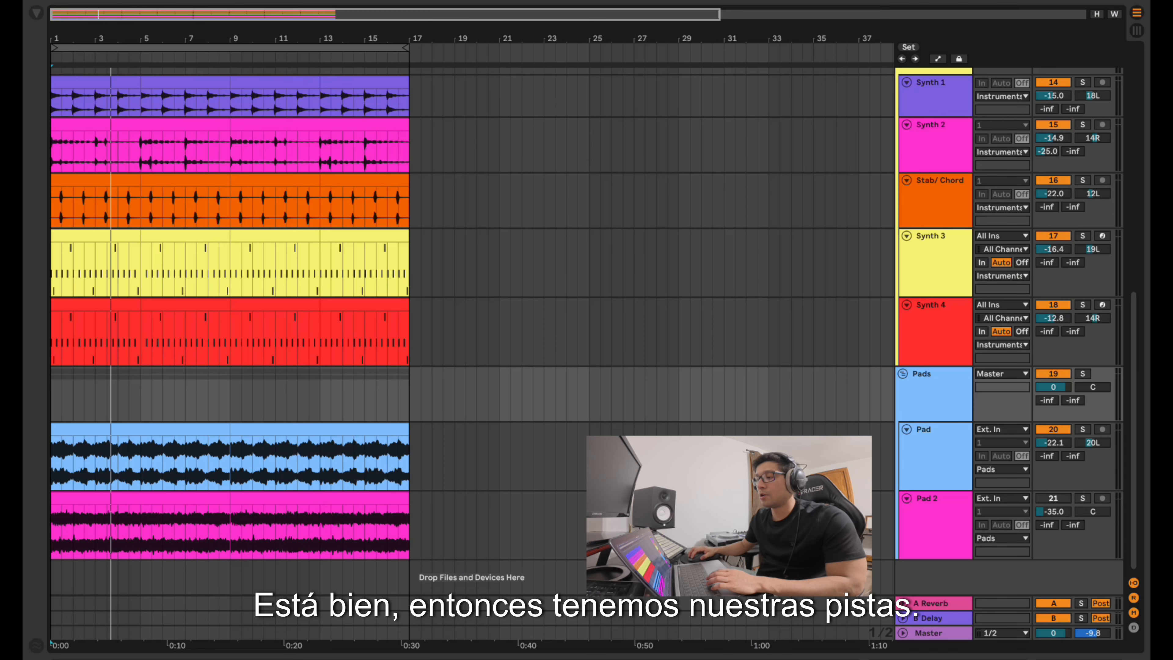
left_click(932, 259)
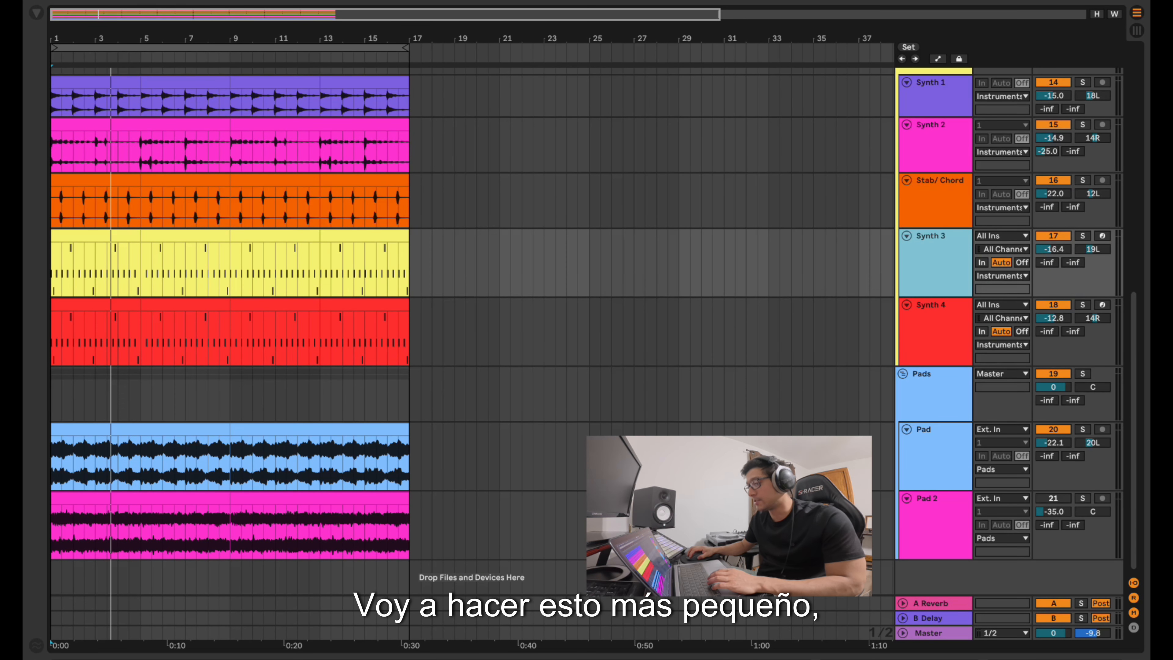
key("alt+minus")
key("alt+minus")
key("Up")
key("alt+minus")
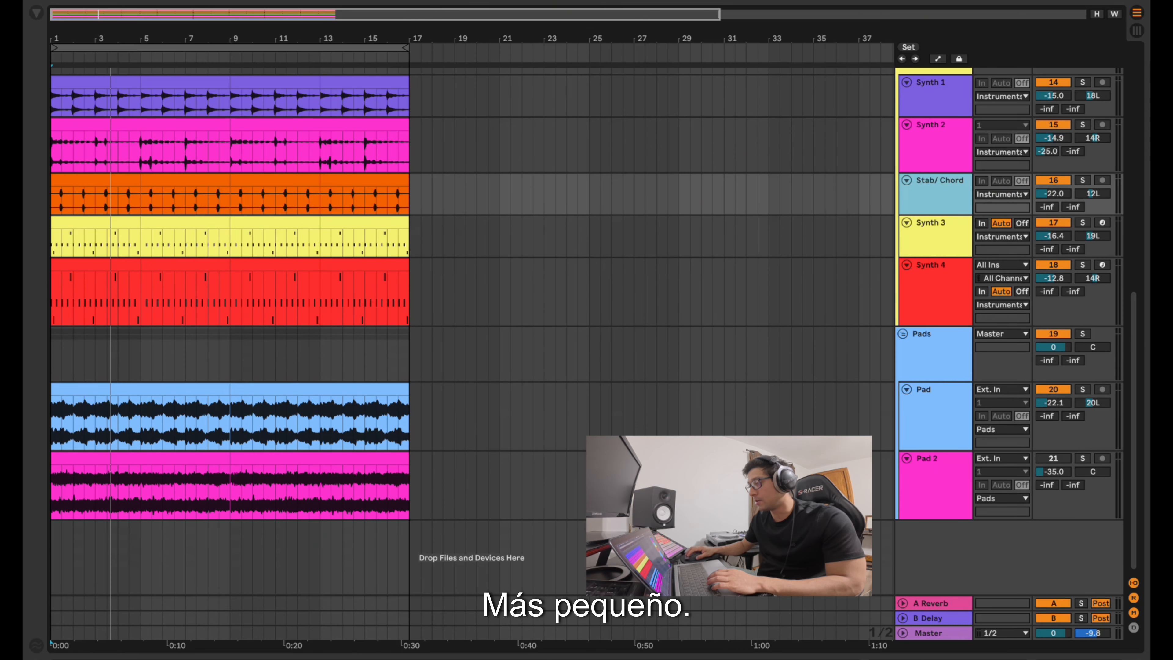
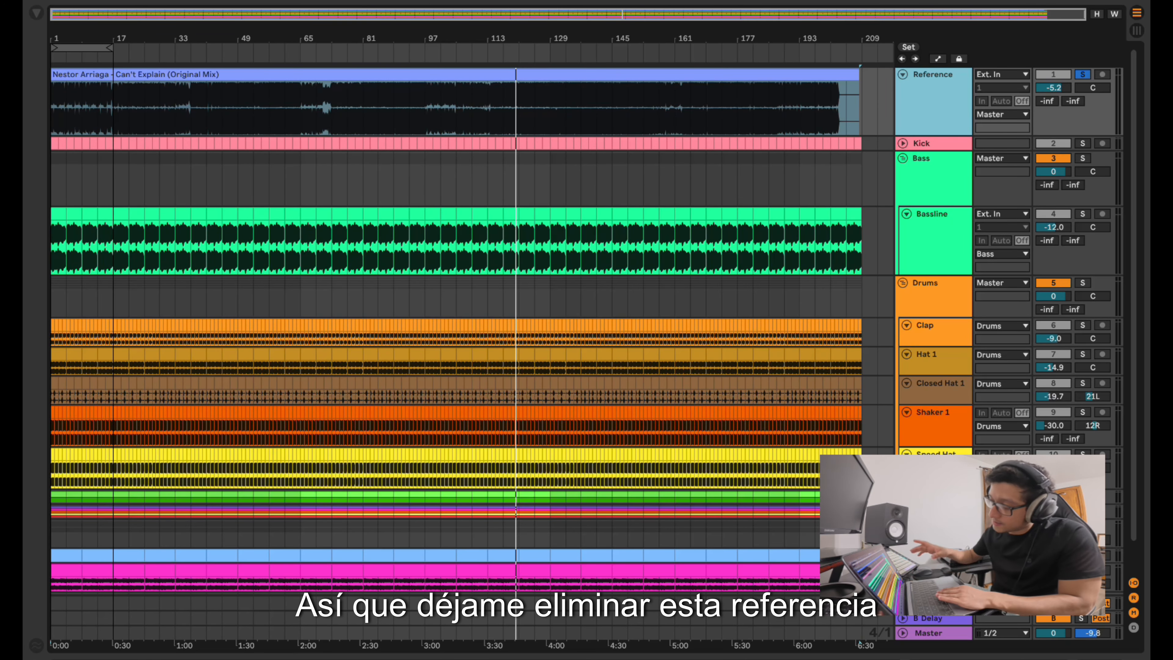
Delete the Reference track and unfold the Kick track in the arrangement.
key("Delete")
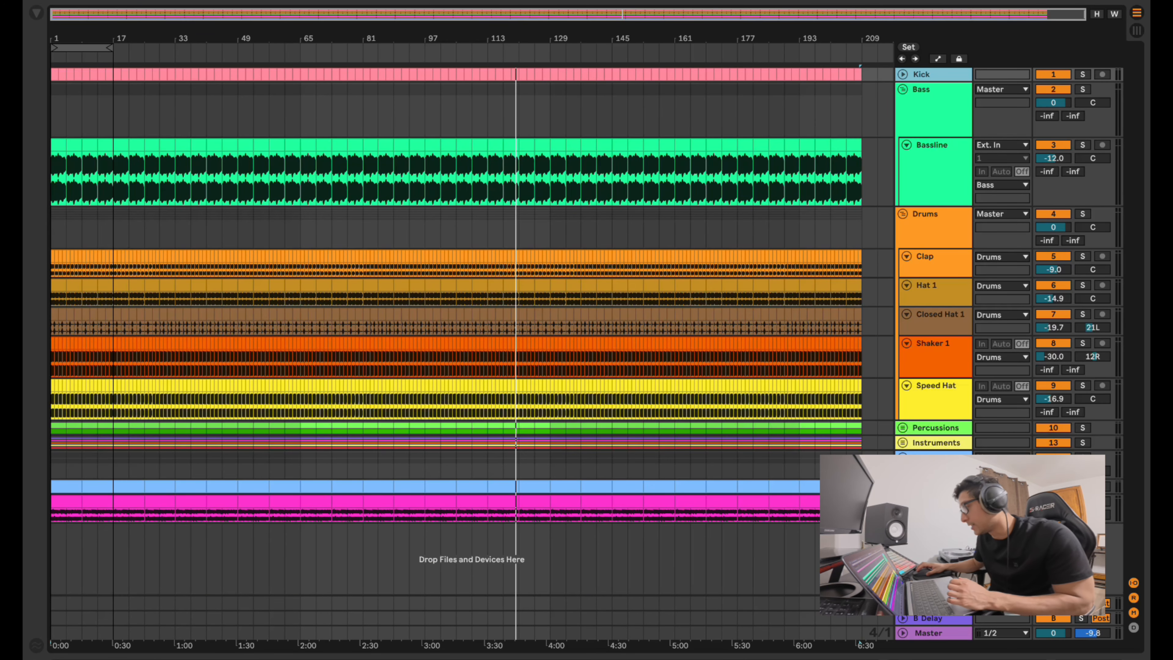
key("Right")
key("plus")
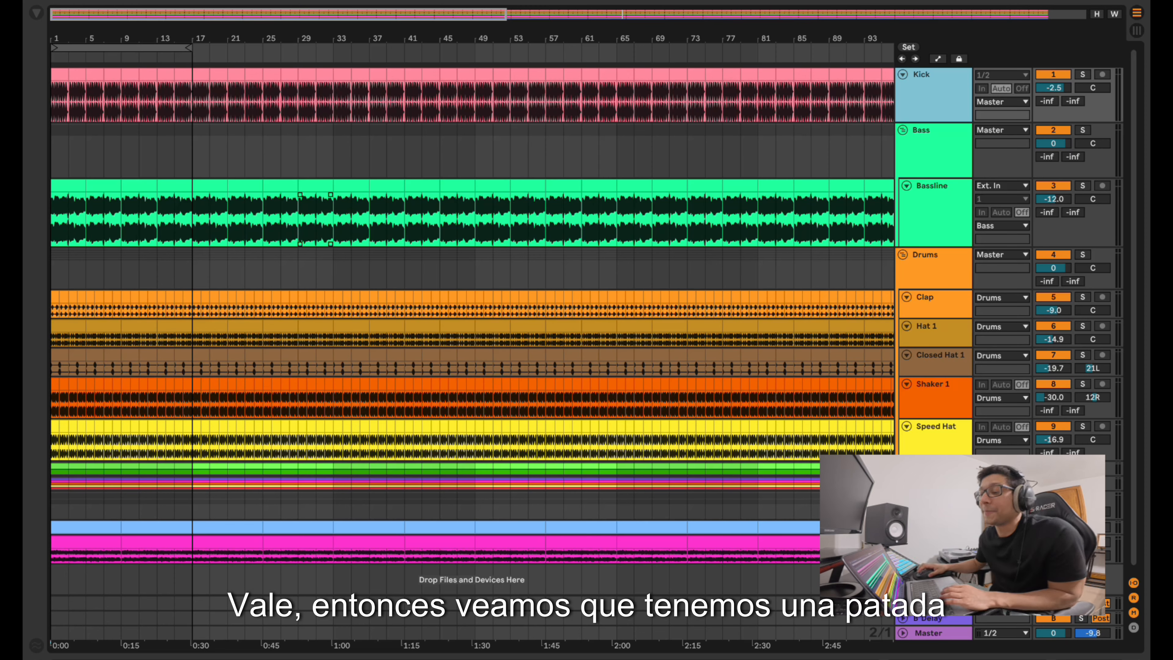
key("minus")
key("minus")
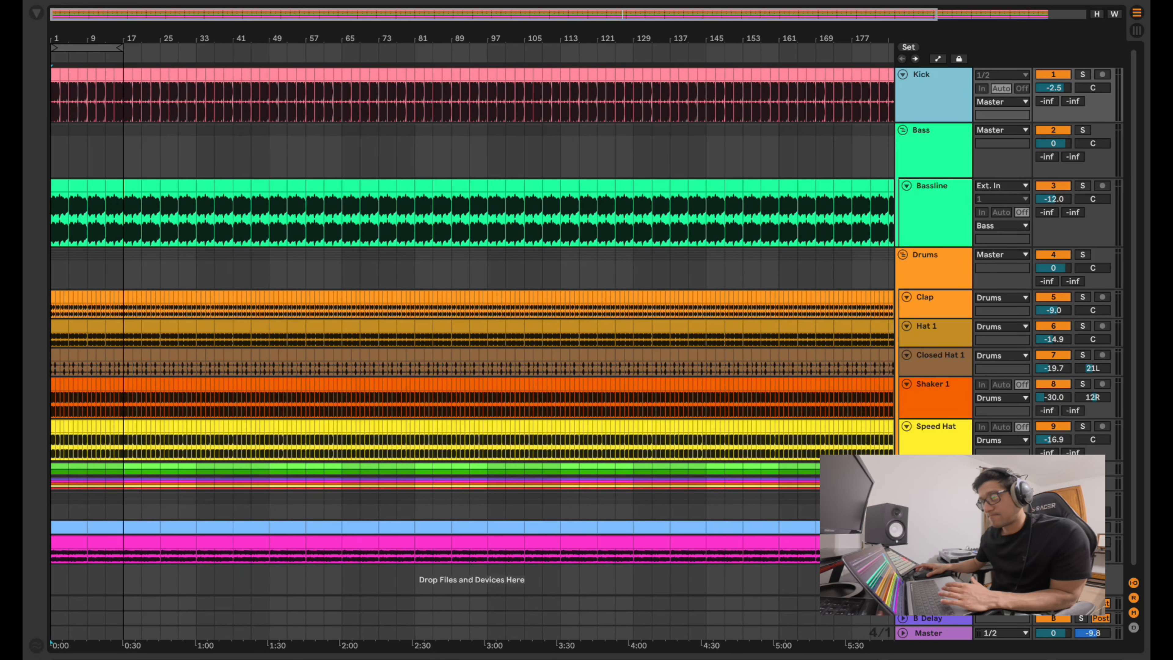
Play the opening of the arrangement briefly and stop playback.
key("space")
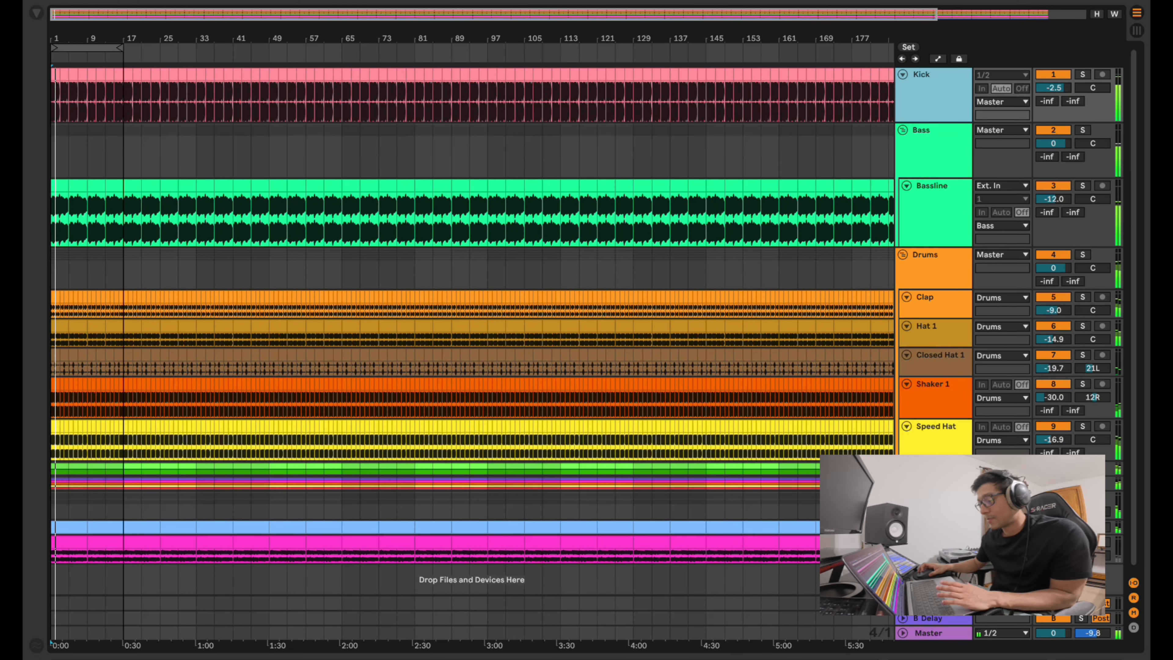
key("space")
key("plus")
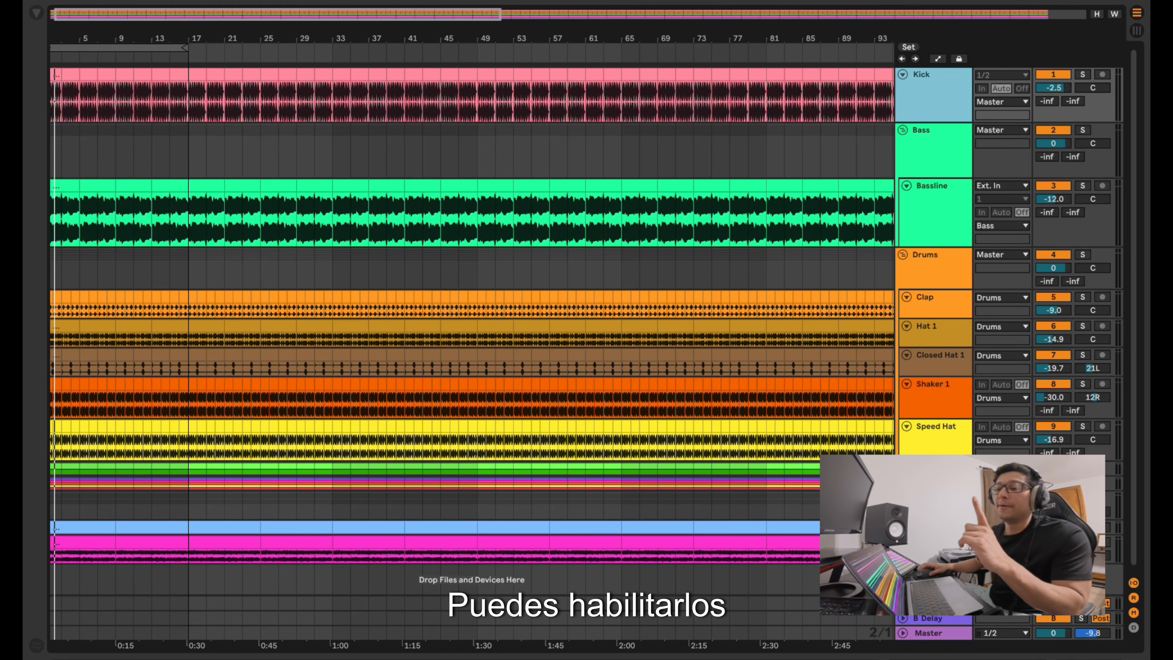
right_click(184, 47)
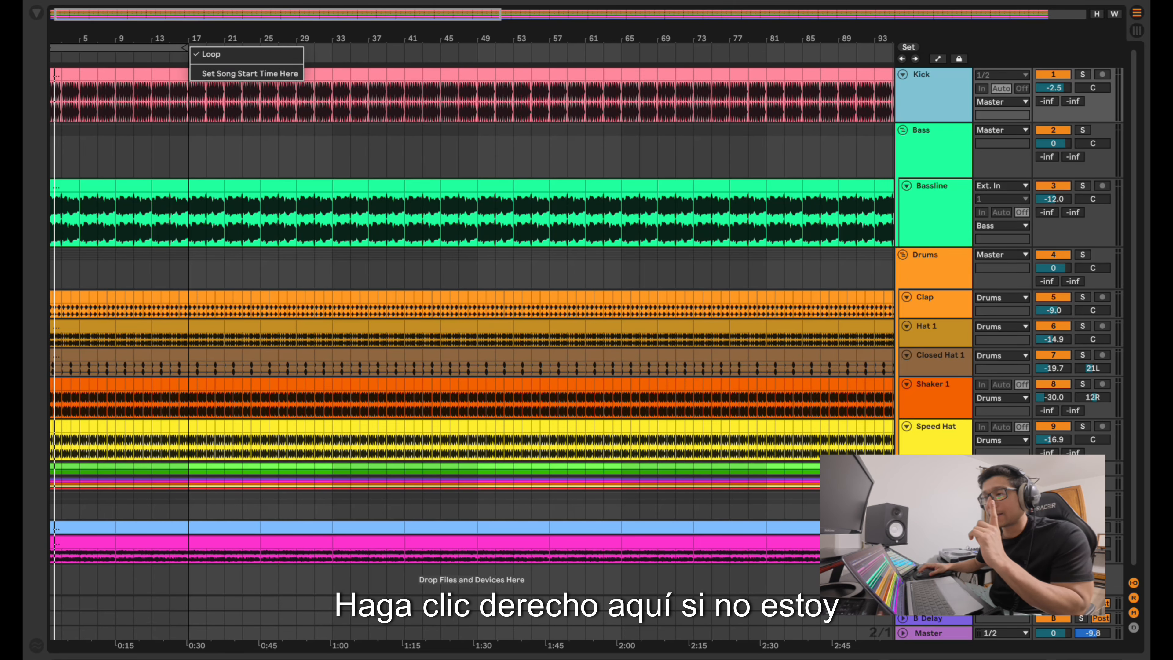
left_click(184, 47)
right_click(185, 58)
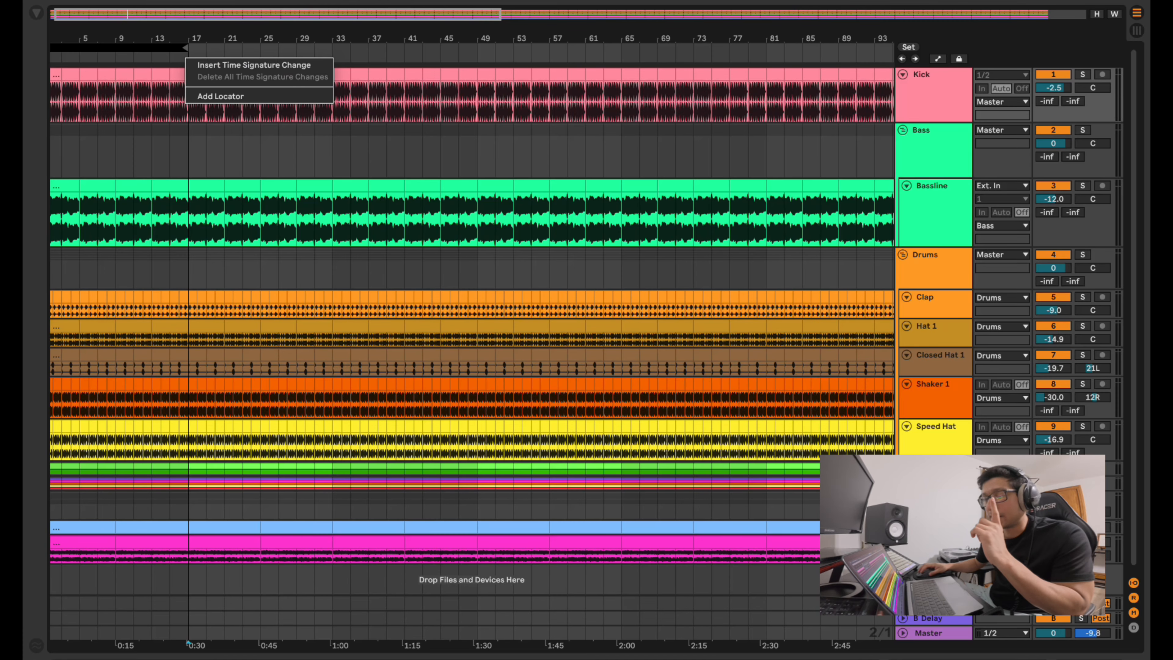
left_click(187, 42)
Add a locator at bar 17 of the arrangement and name it Intro.
left_click_drag(188, 39, 189, 56)
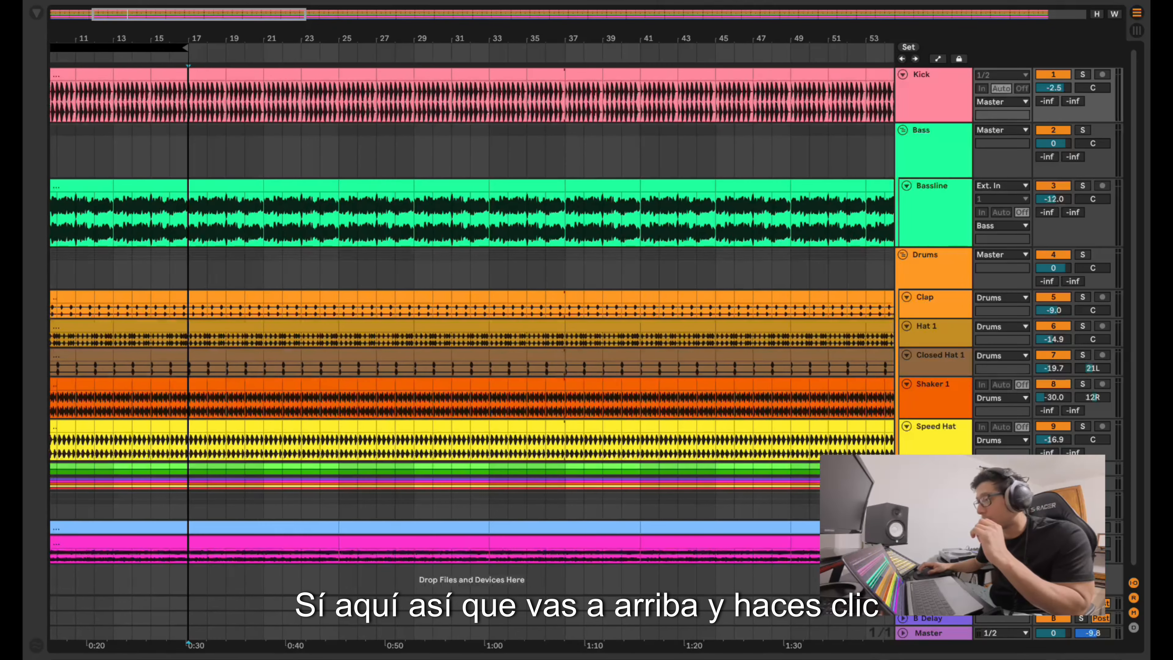
right_click(194, 58)
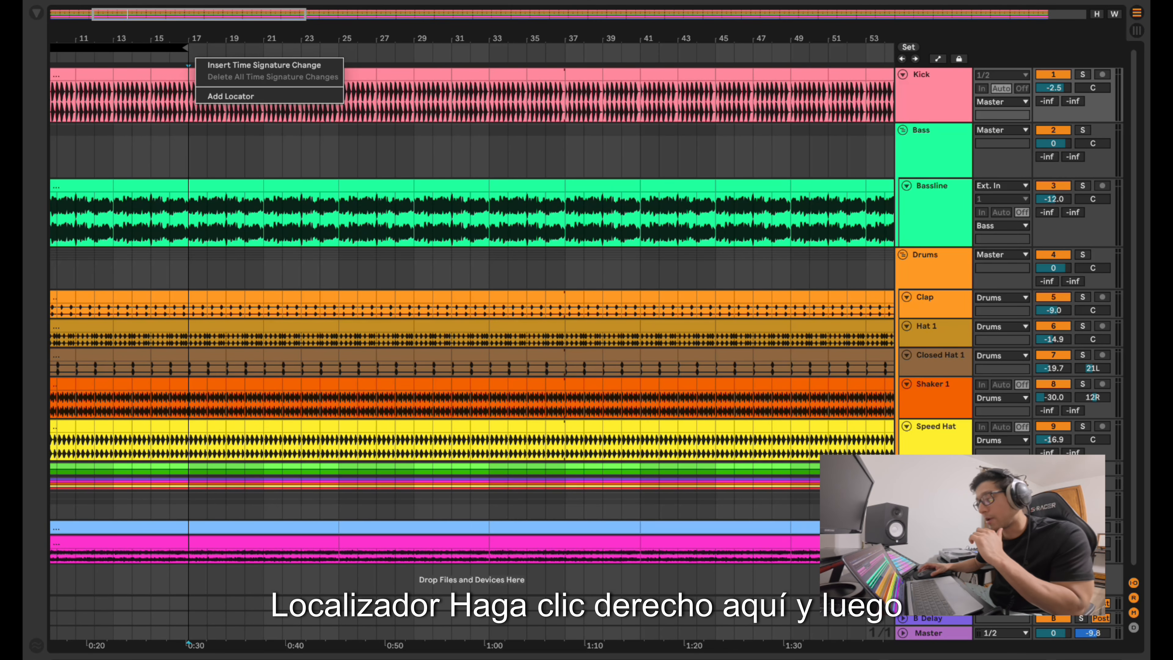
left_click(230, 97)
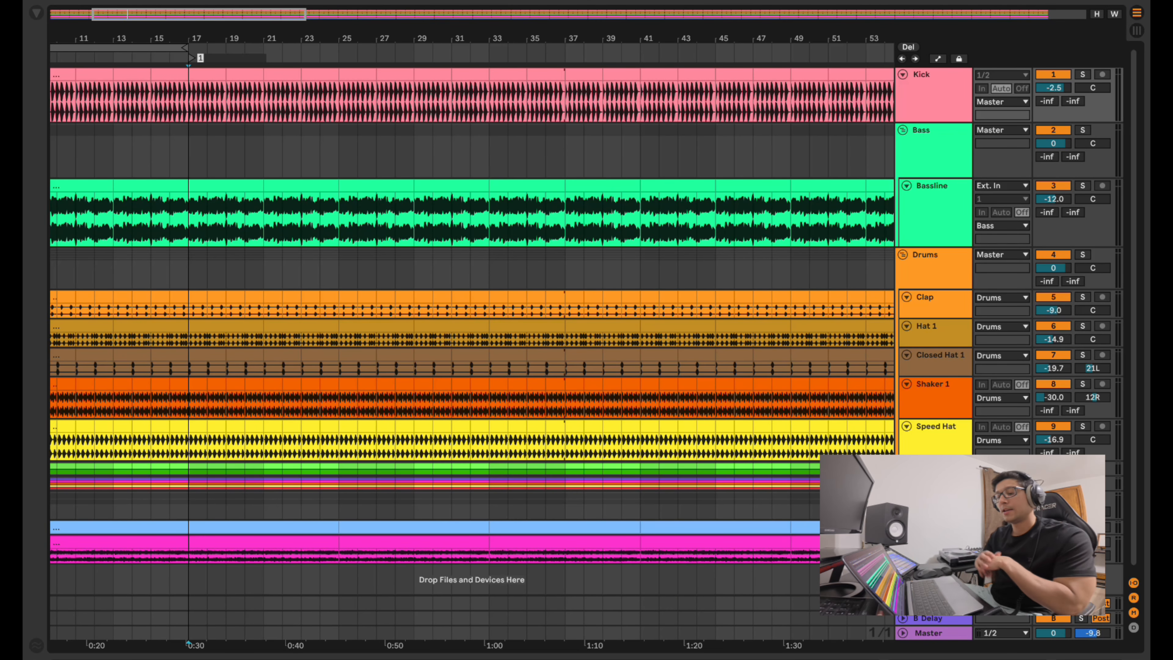
key("ctrl+r")
type("Intro")
key("Return")
key("minus")
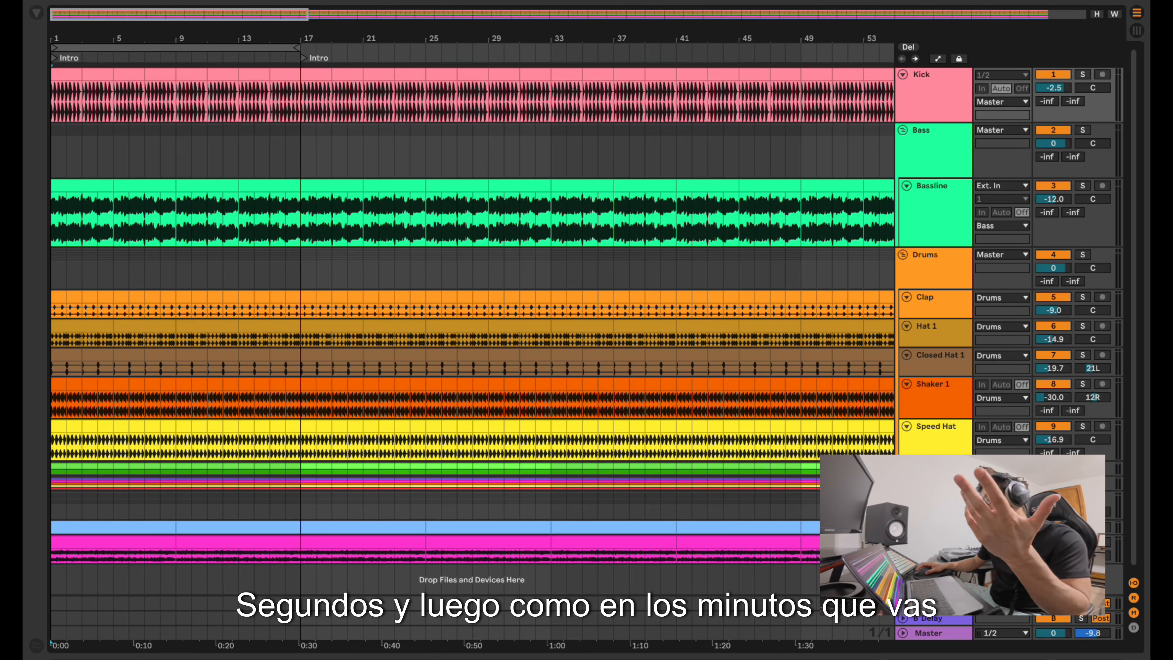
Add a locator at bar 33 of the arrangement and name it Drop 1.
right_click(551, 54)
left_click(584, 92)
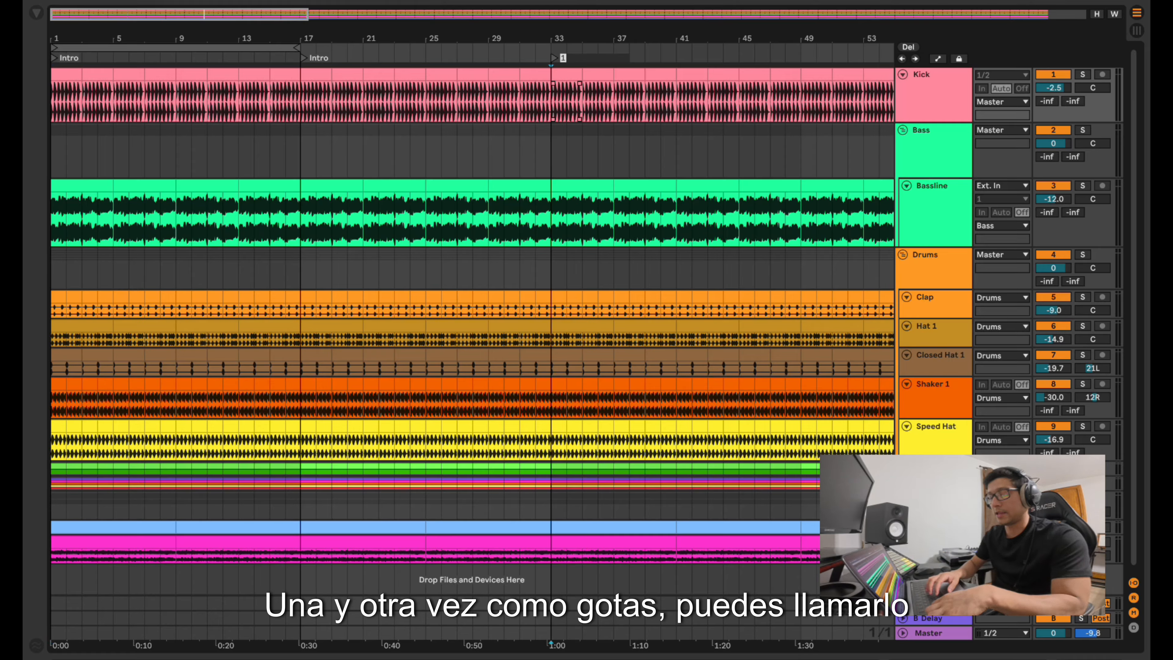
type("Dro")
key("BackSpace")
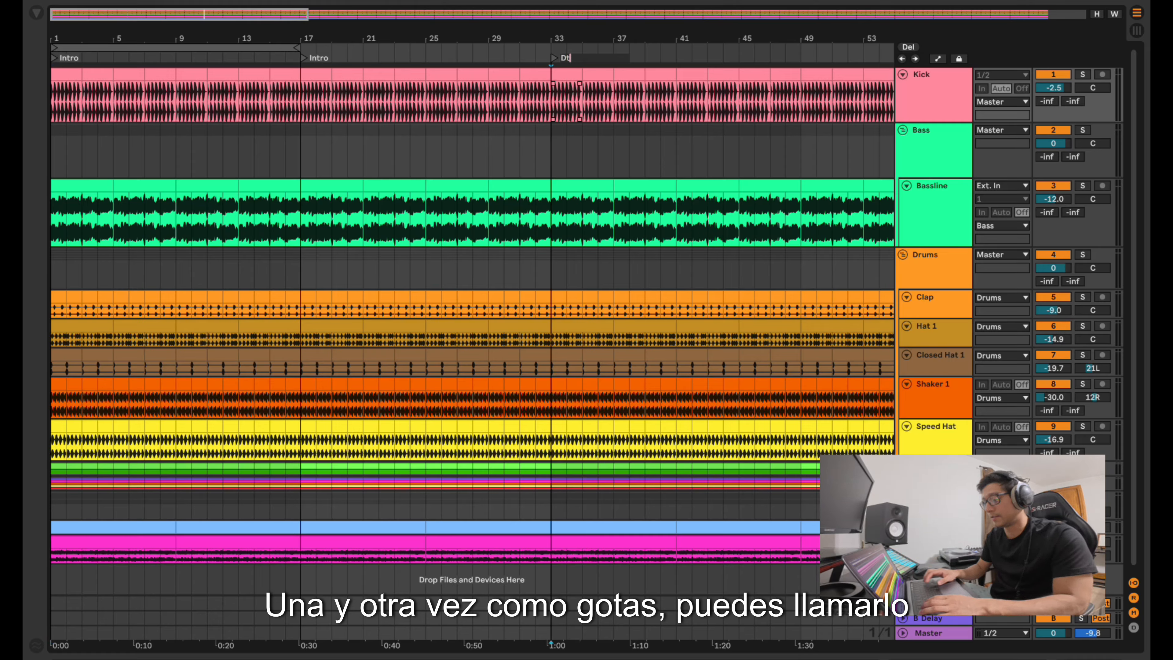
type("op 1")
key("Return")
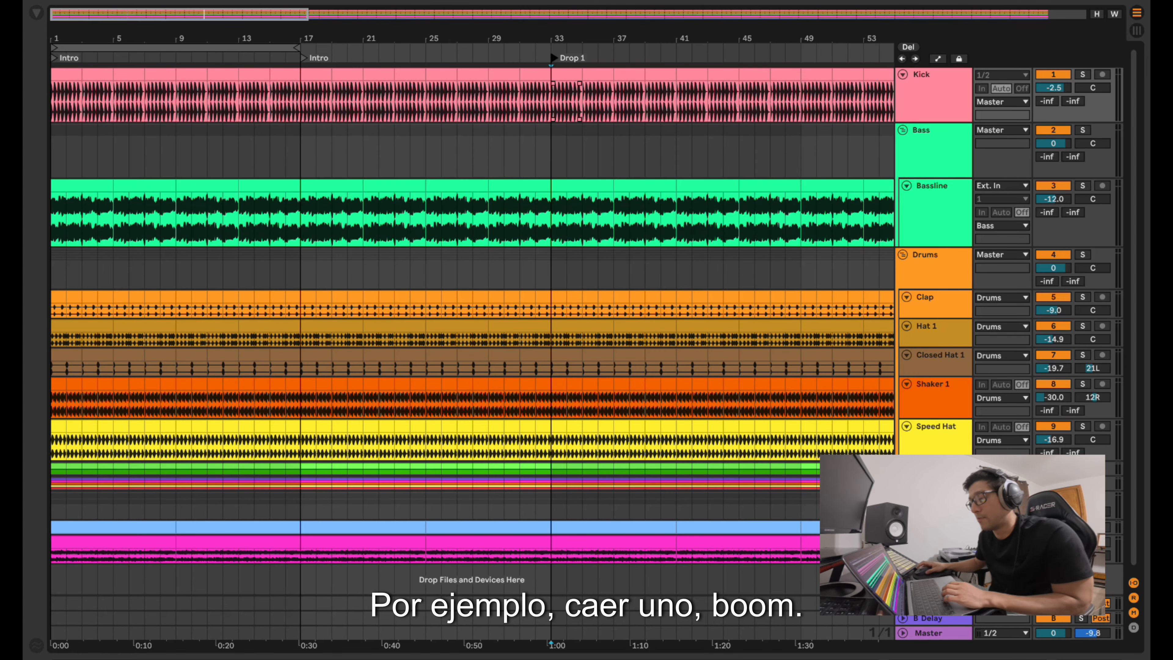
Count off two-bar selections on the Kick track from bar 17 and add a locator named break at bar 29.
left_click_drag(301, 97, 331, 97)
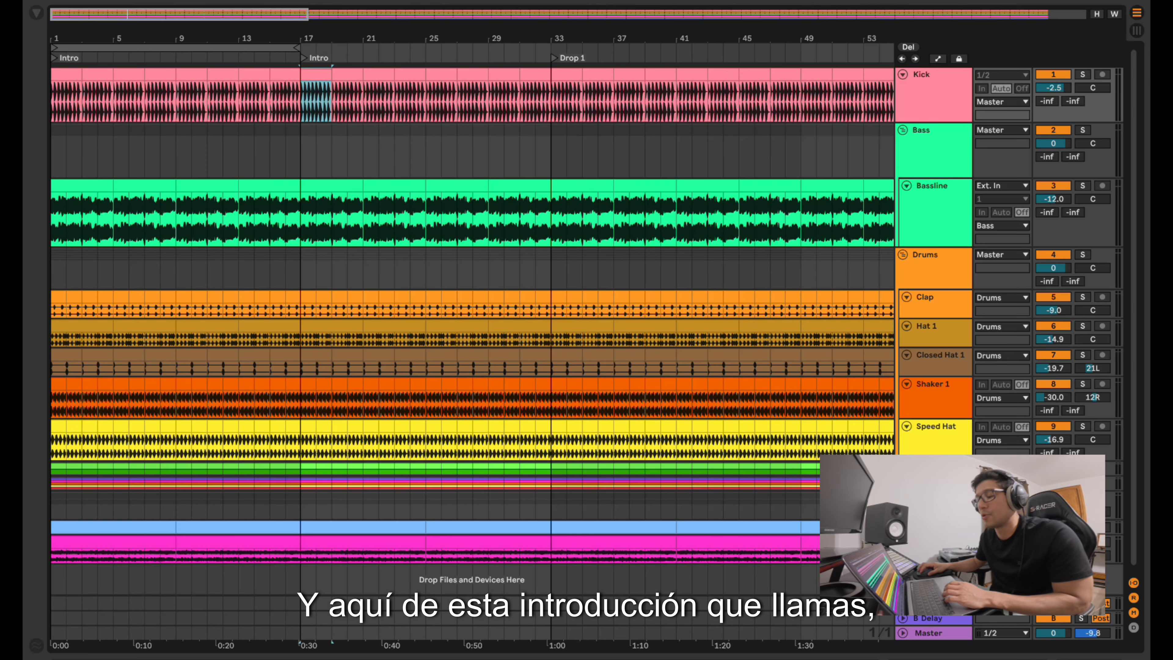
key("Right")
key("Right")
key("Right")
key("Right")
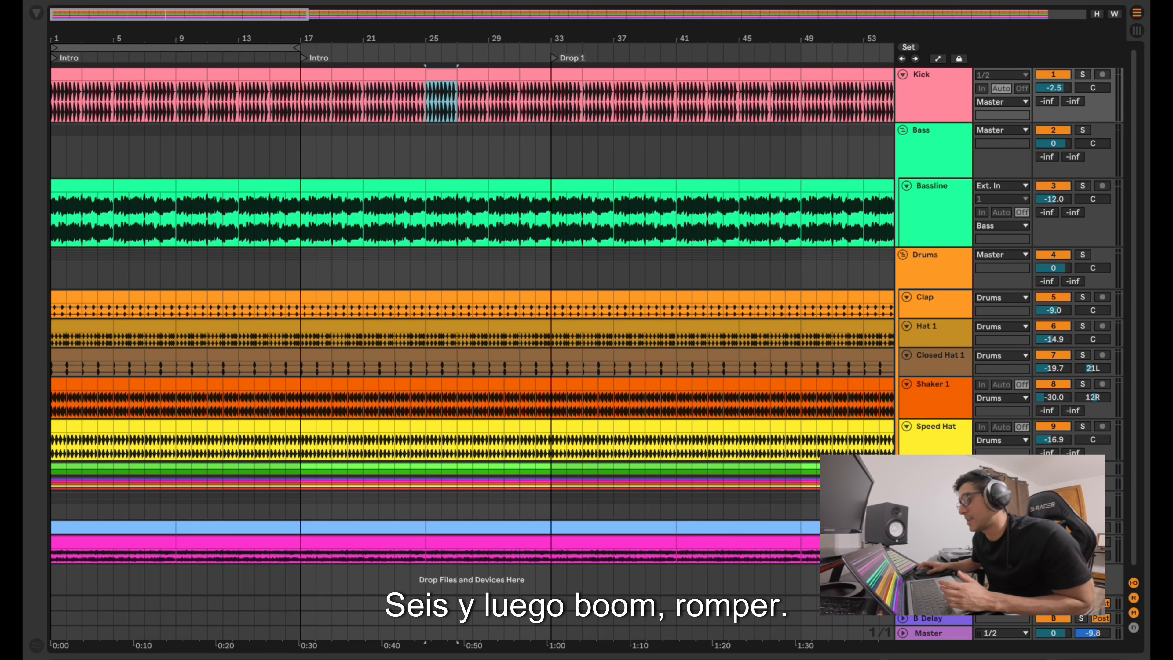
key("Right")
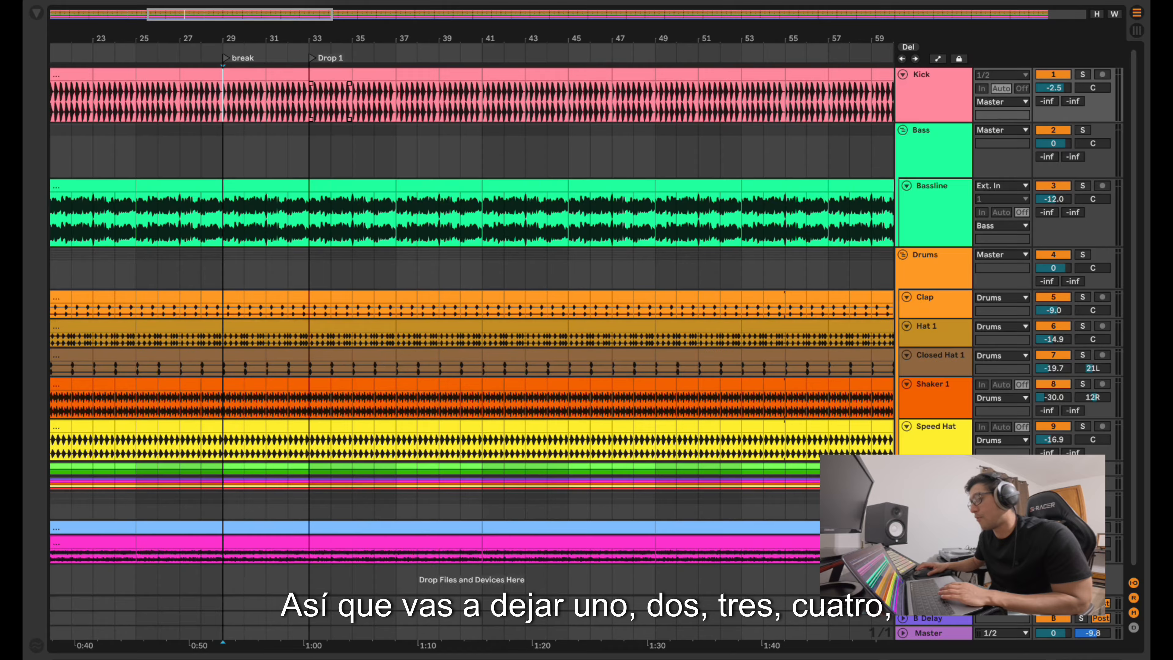
Count off two-bar selections on the Kick track from bar 33 and add a locator named add at bar 41.
key("Right")
key("Right")
key("Right")
key("Right")
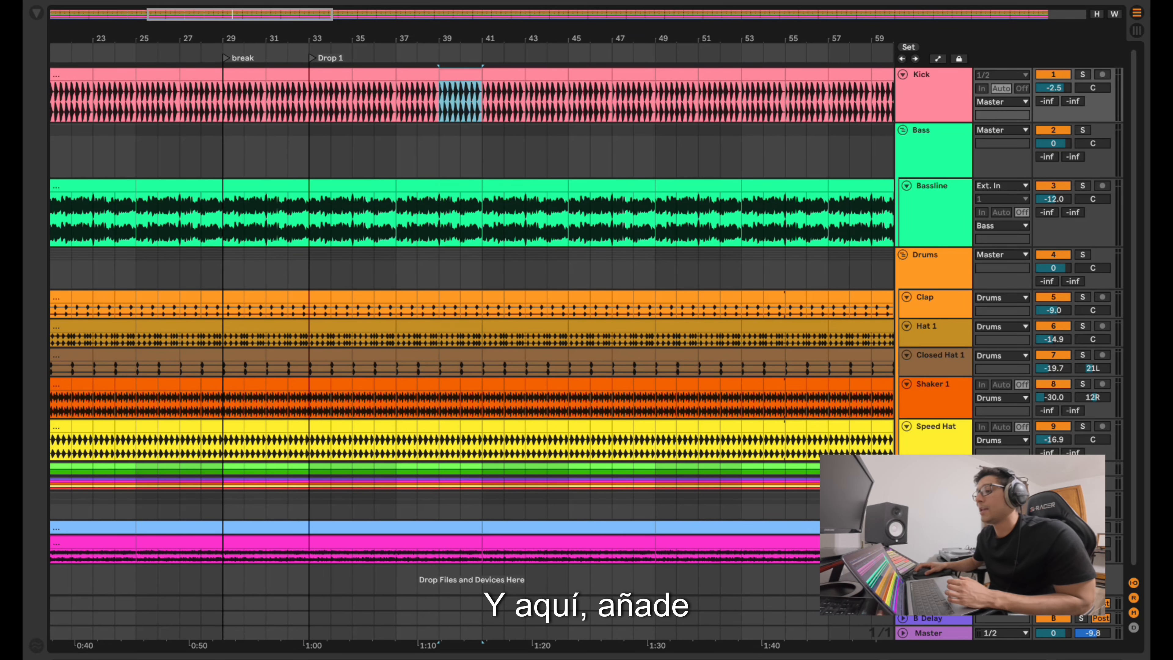
right_click(482, 52)
left_click(513, 91)
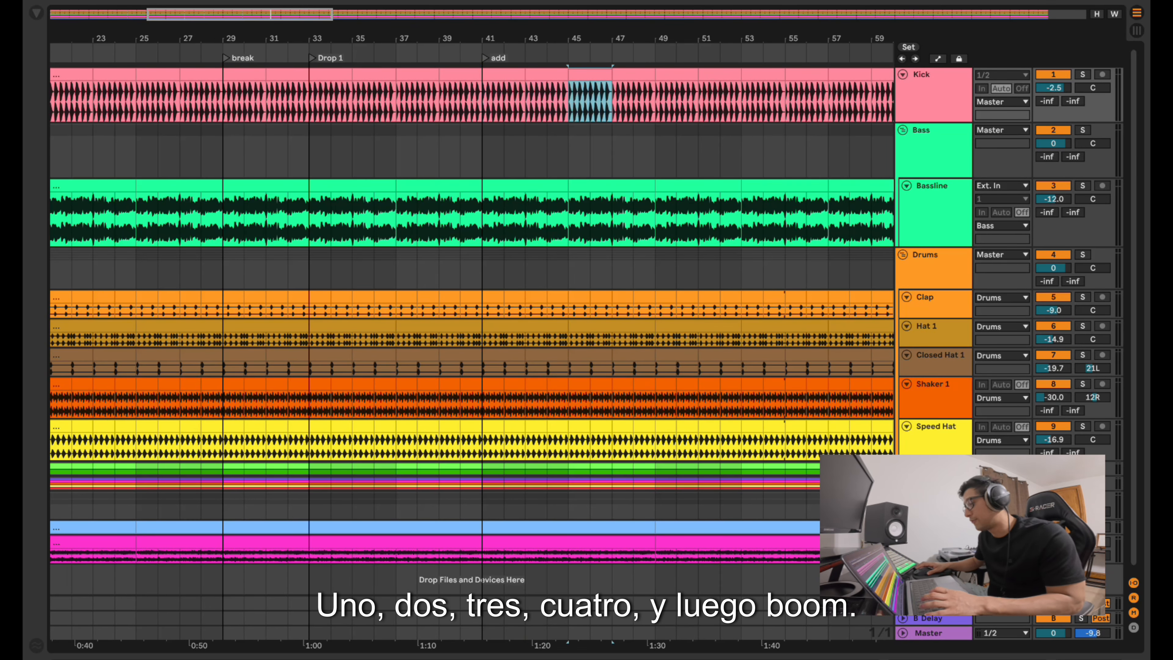
Add a locator at bar 49 of the arrangement and name it break.
right_click(652, 52)
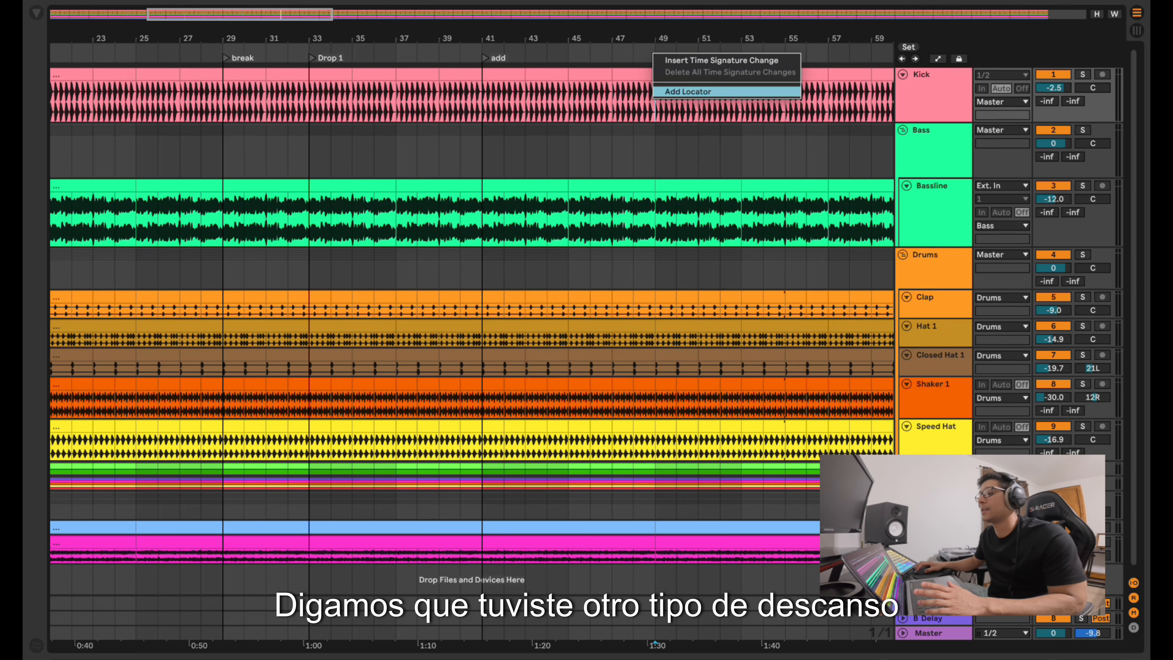
left_click(672, 90)
type("break")
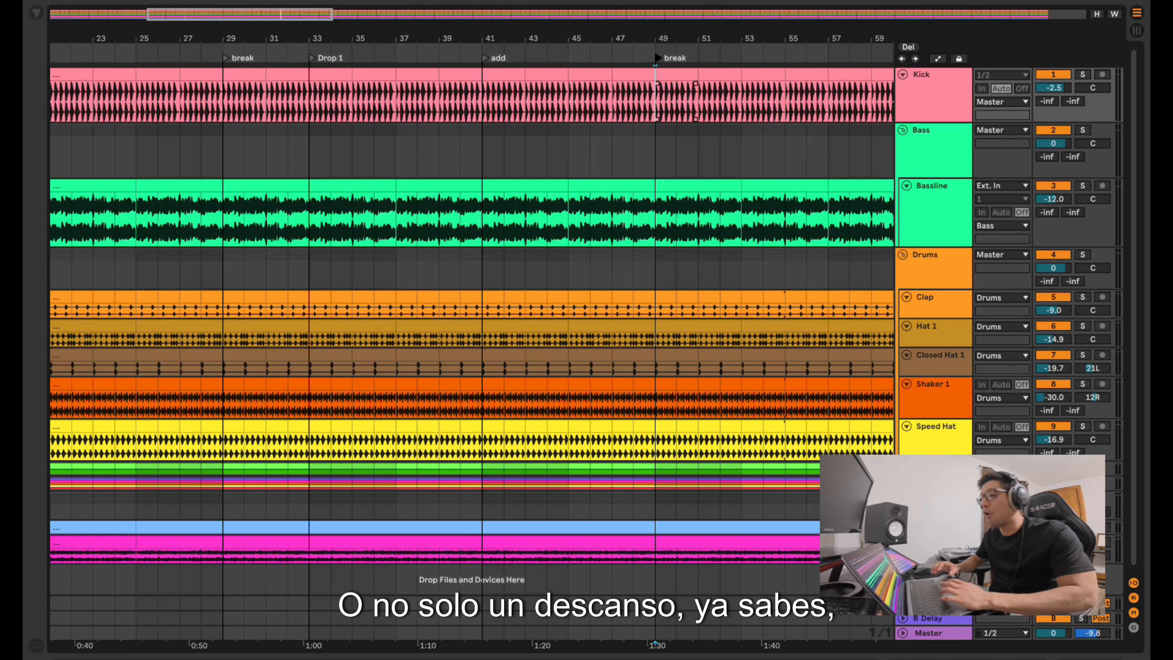
key("Return")
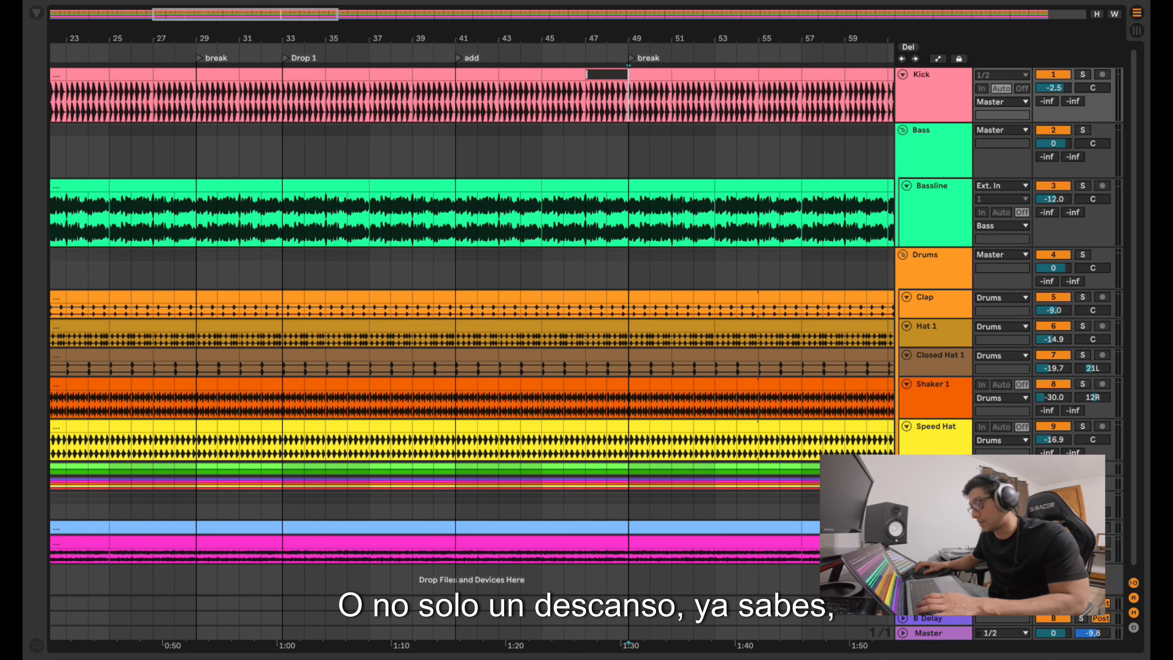
Play briefly from bar 49 and rename the locator there to "break / or Drop".
key("space")
right_click(649, 57)
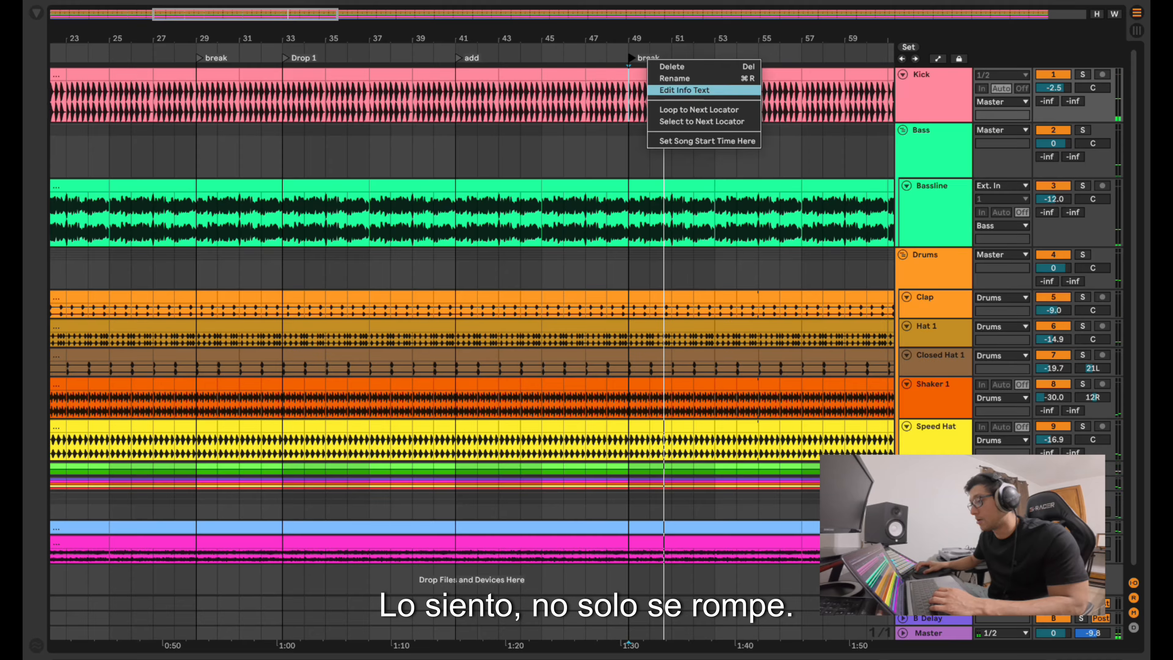
left_click(665, 78)
key("Right")
type("/")
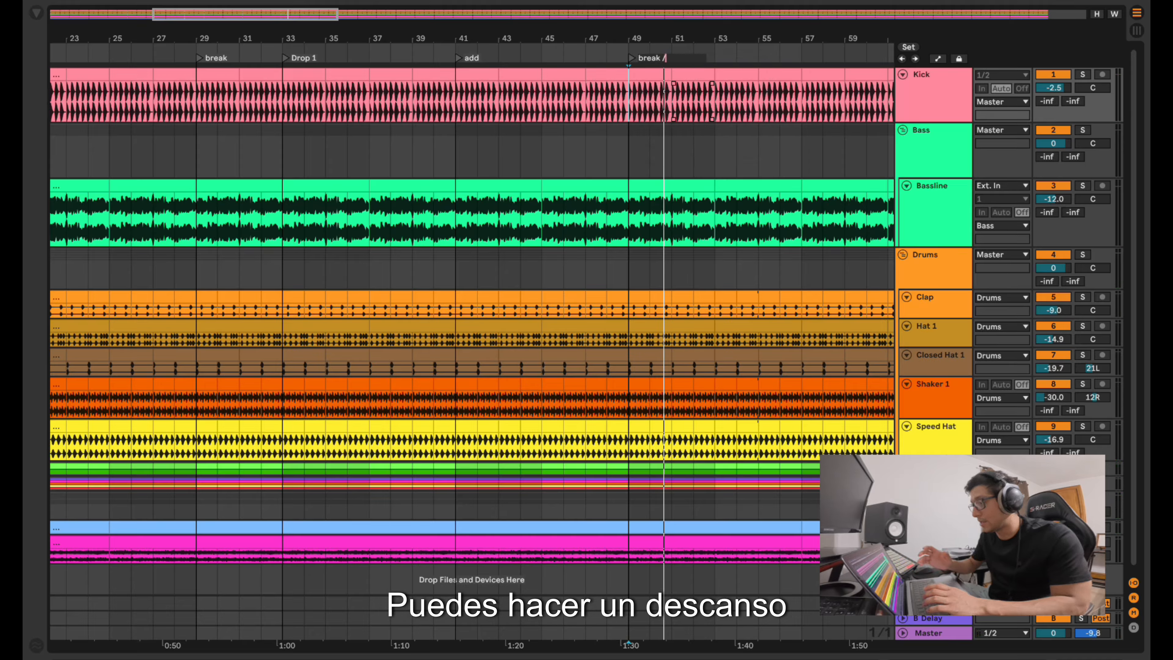
type(" or Drop")
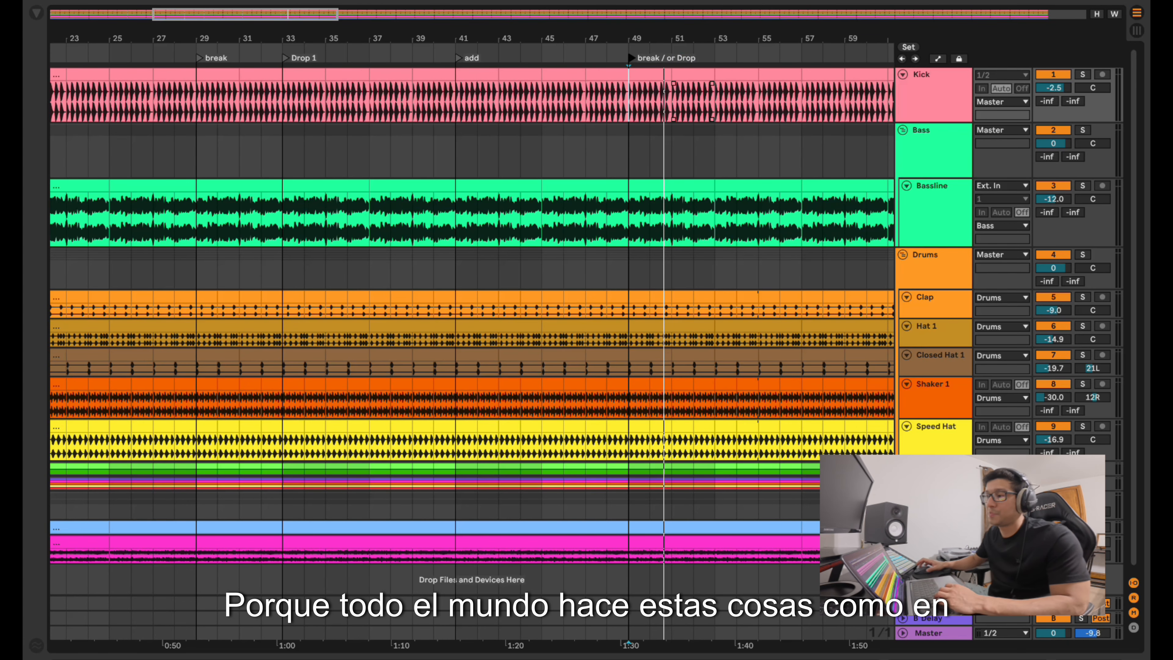
key("Return")
Add a locator at bar 57 of the arrangement and name it variation.
scroll(471, 309, "right", 10)
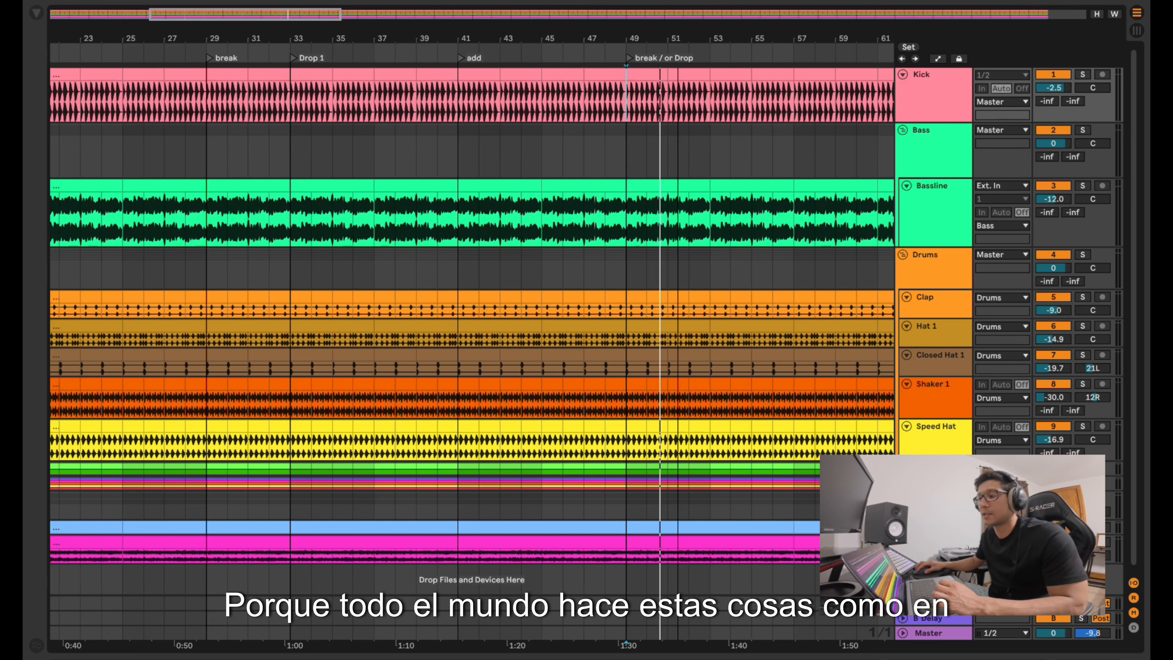
left_click_drag(332, 97, 372, 97)
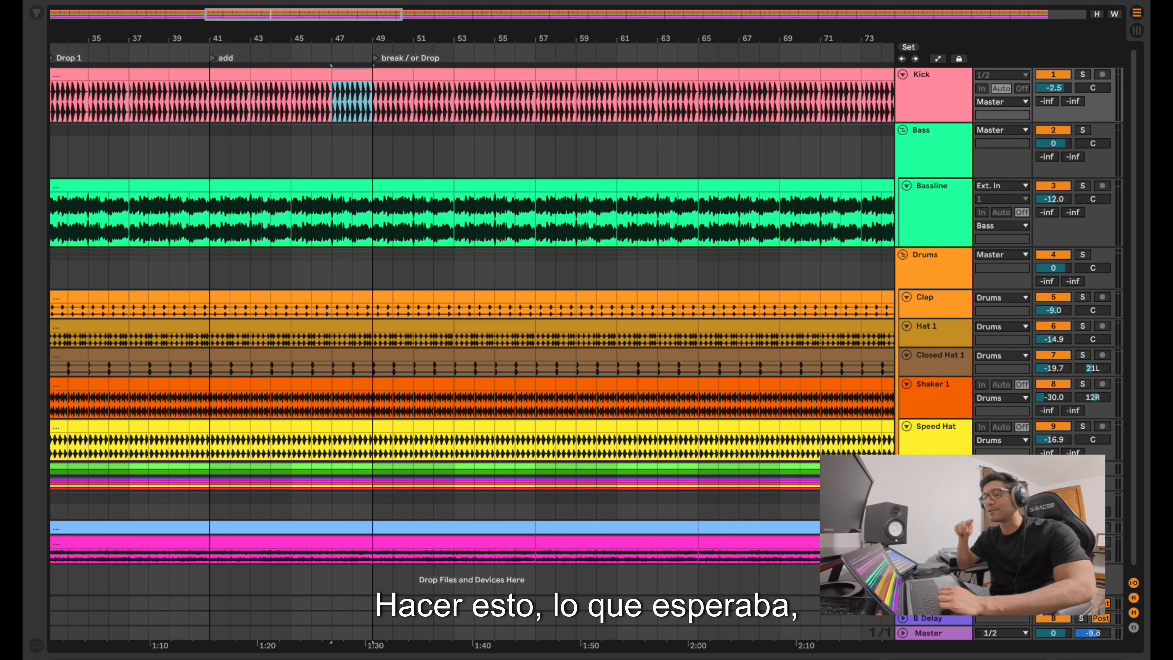
scroll(198, 102, "down", 2)
left_click(438, 102)
right_click(437, 55)
left_click(471, 90)
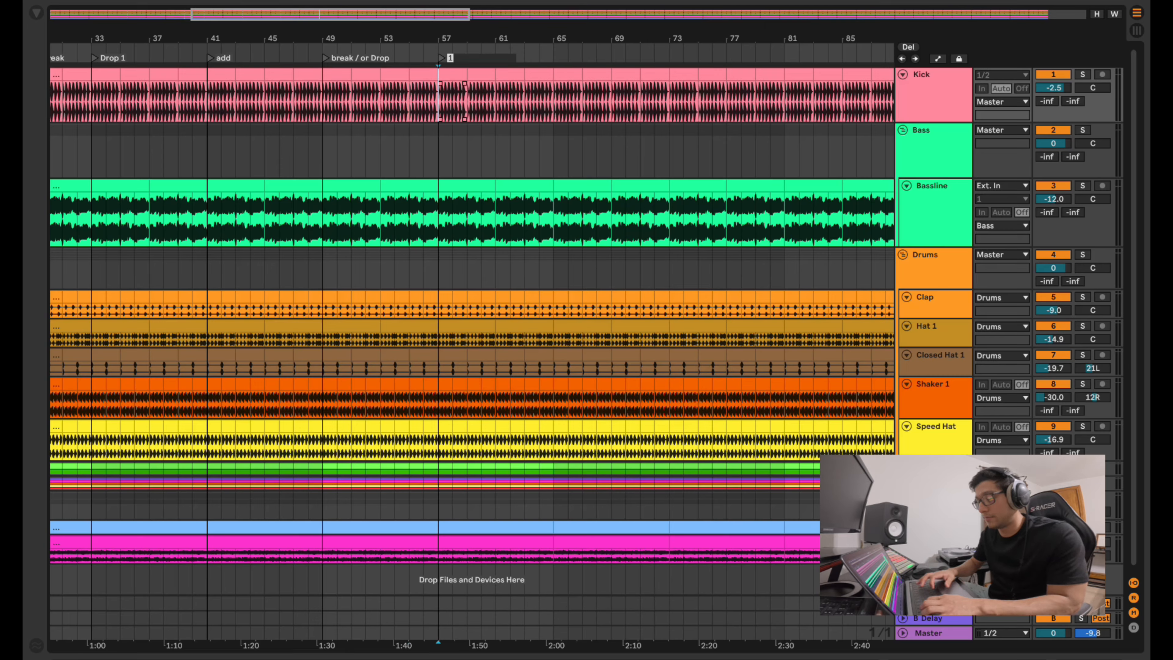
type("variation")
key("Return")
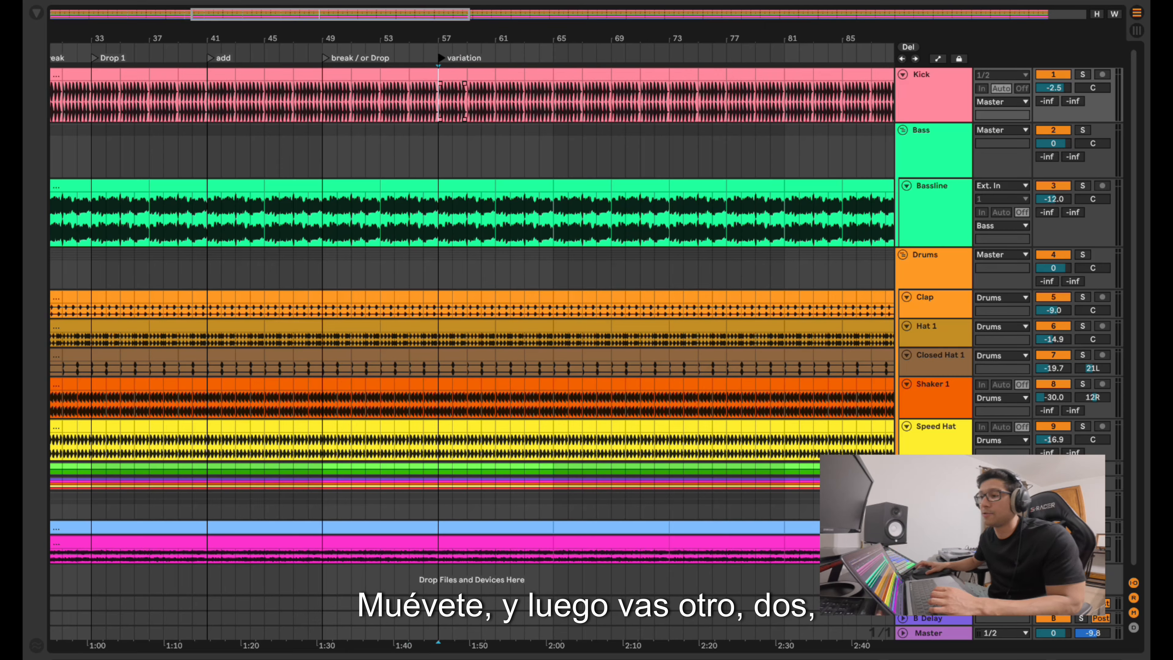
Count off two-bar selections on the Kick track from bar 57 and add a locator named break at bar 67.
left_click_drag(438, 97, 467, 97)
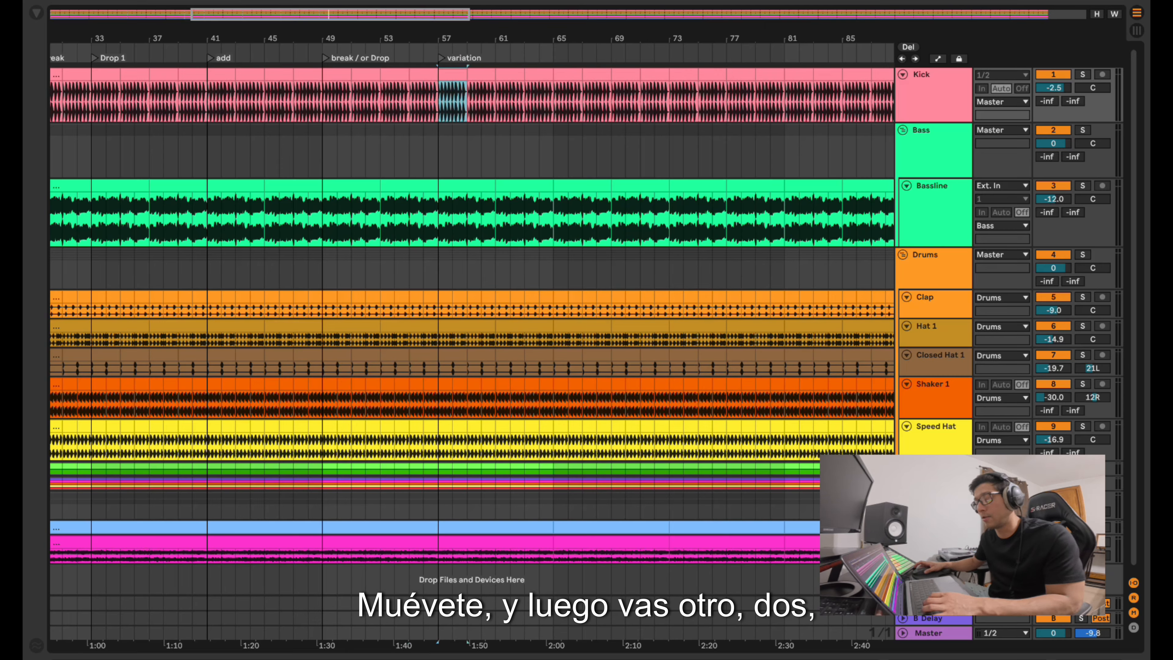
key("Right")
key("Right")
key("Right")
key("Right")
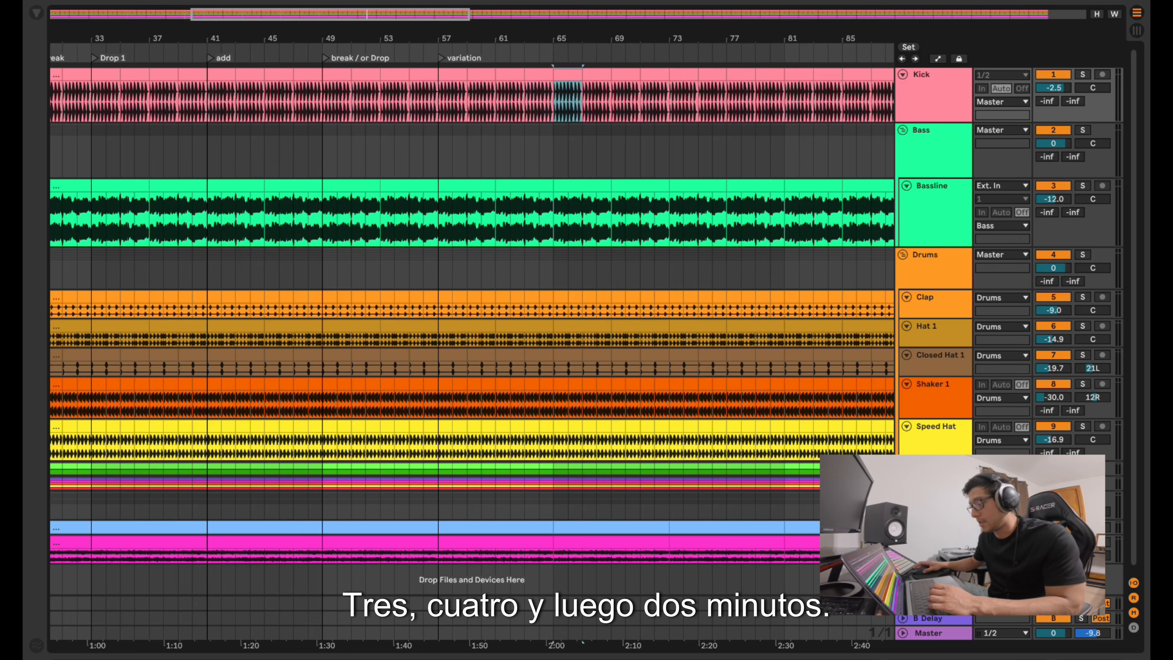
right_click(582, 58)
left_click(610, 95)
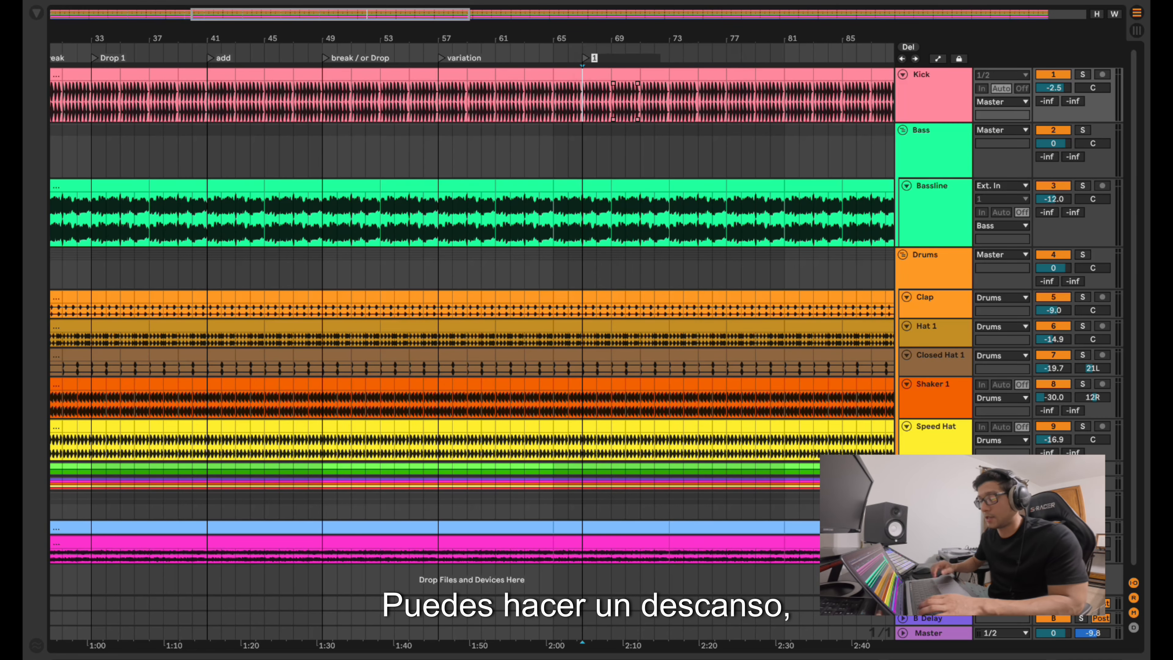
type("break")
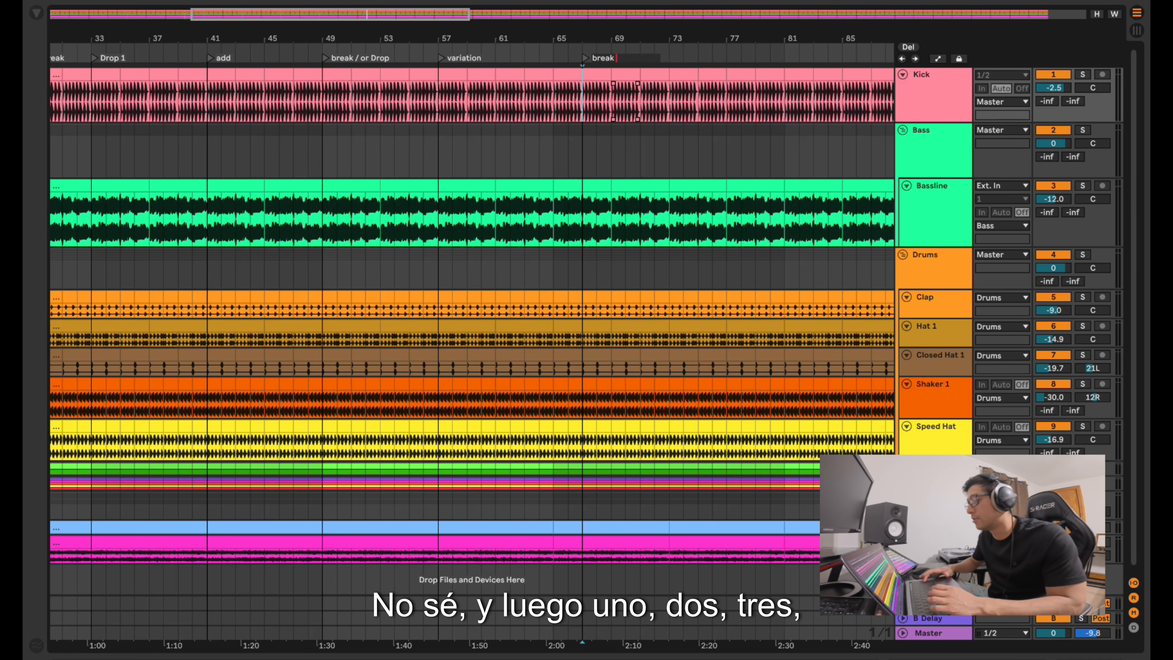
key("Return")
Count off two-bar selections on the Kick track from bar 67 and add a locator named "drop /add synth" at bar 75.
key("shift+Right")
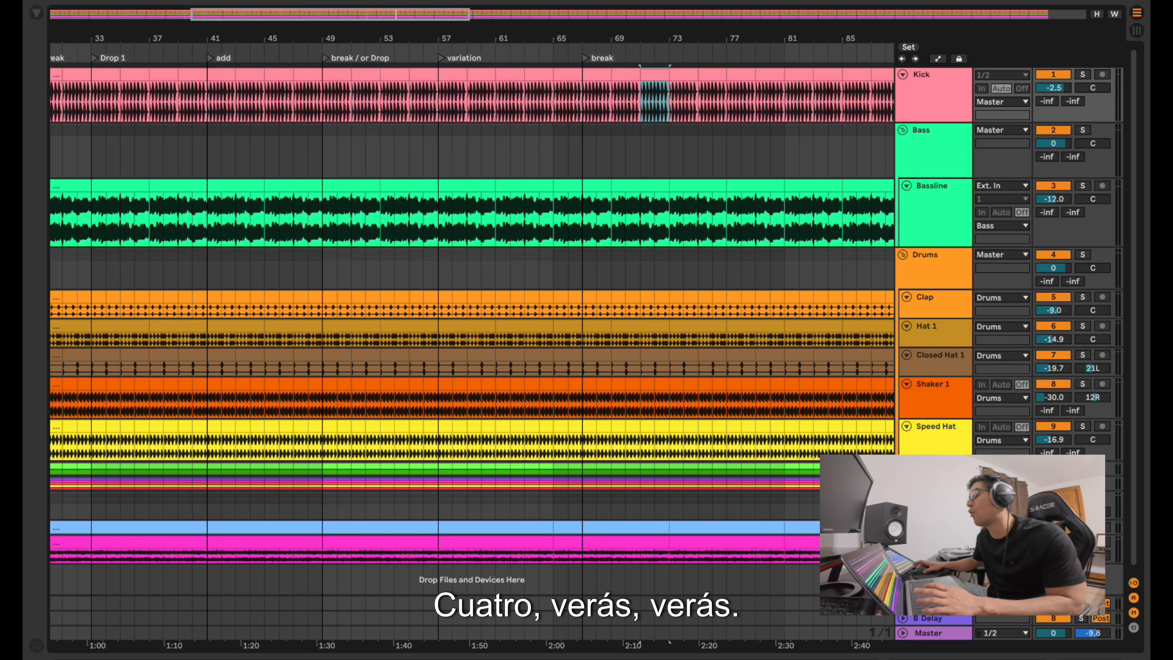
key("Right")
right_click(653, 56)
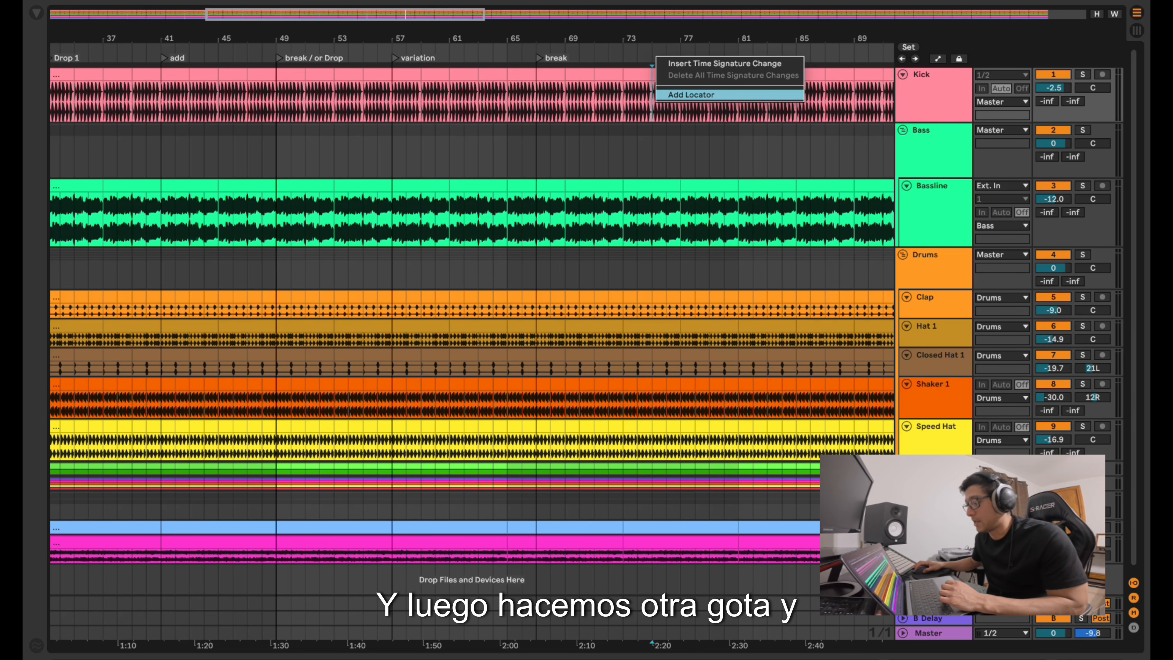
left_click(676, 91)
key("ctrl+r")
type("drop")
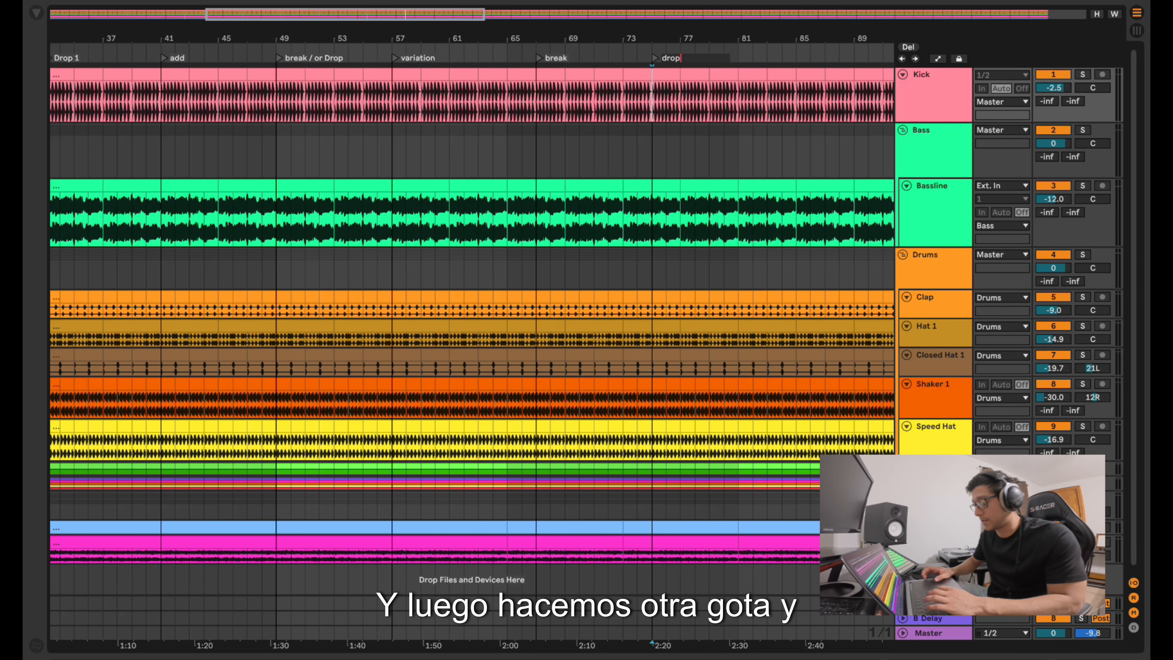
type(" /add synth")
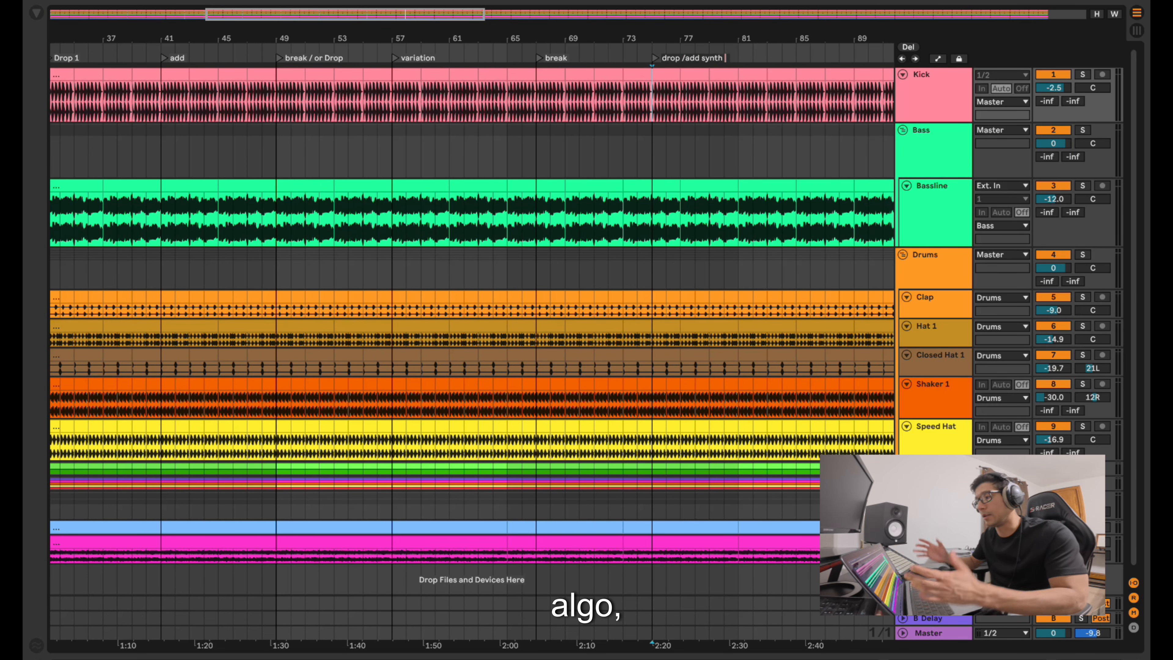
key("Return")
Count off two-bar selections on the Kick track from bar 75 and add a locator named variaiton at bar 83.
scroll(656, 104, "right", 3)
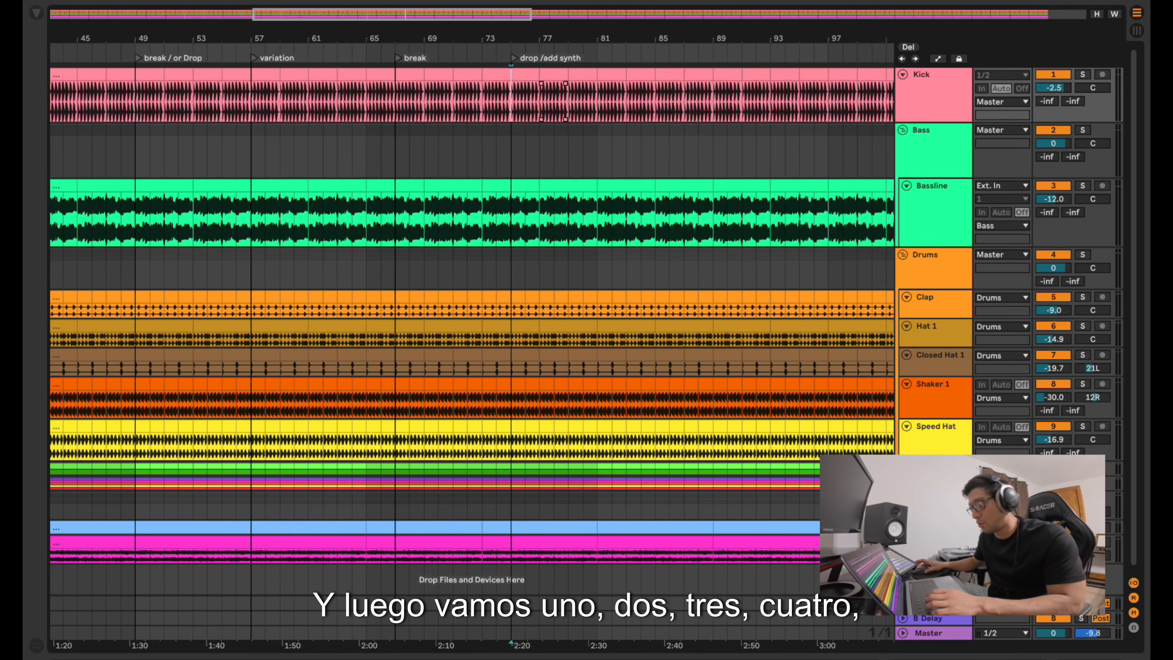
left_click_drag(512, 104, 627, 92)
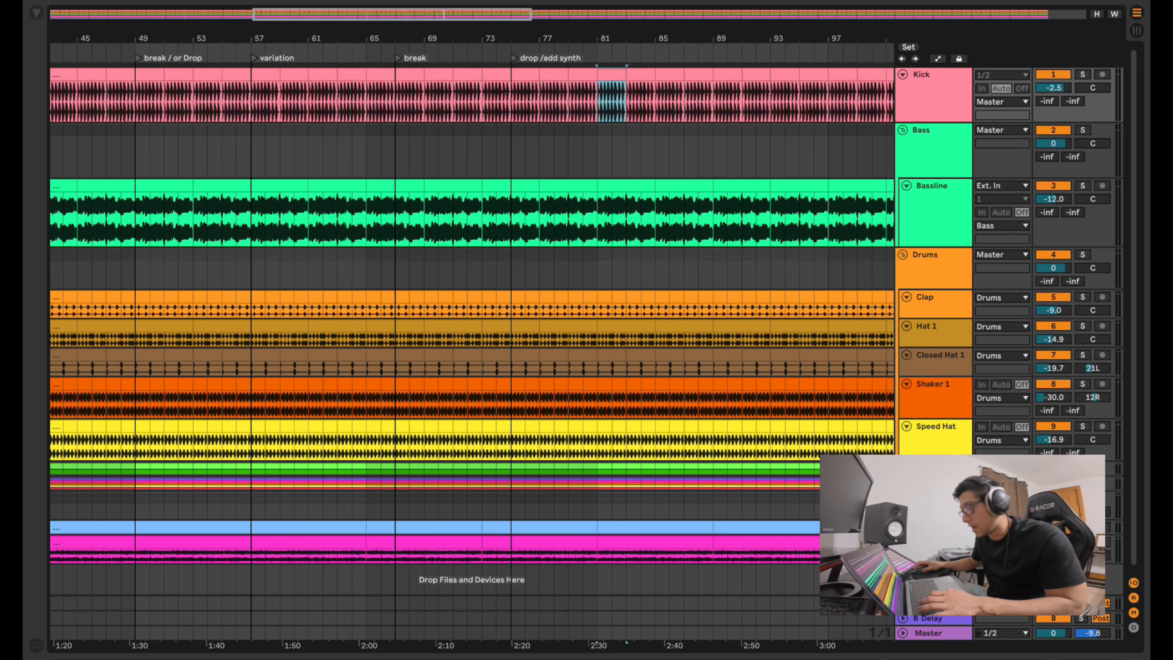
right_click(628, 57)
left_click(664, 91)
key("super+r")
type("variaiton")
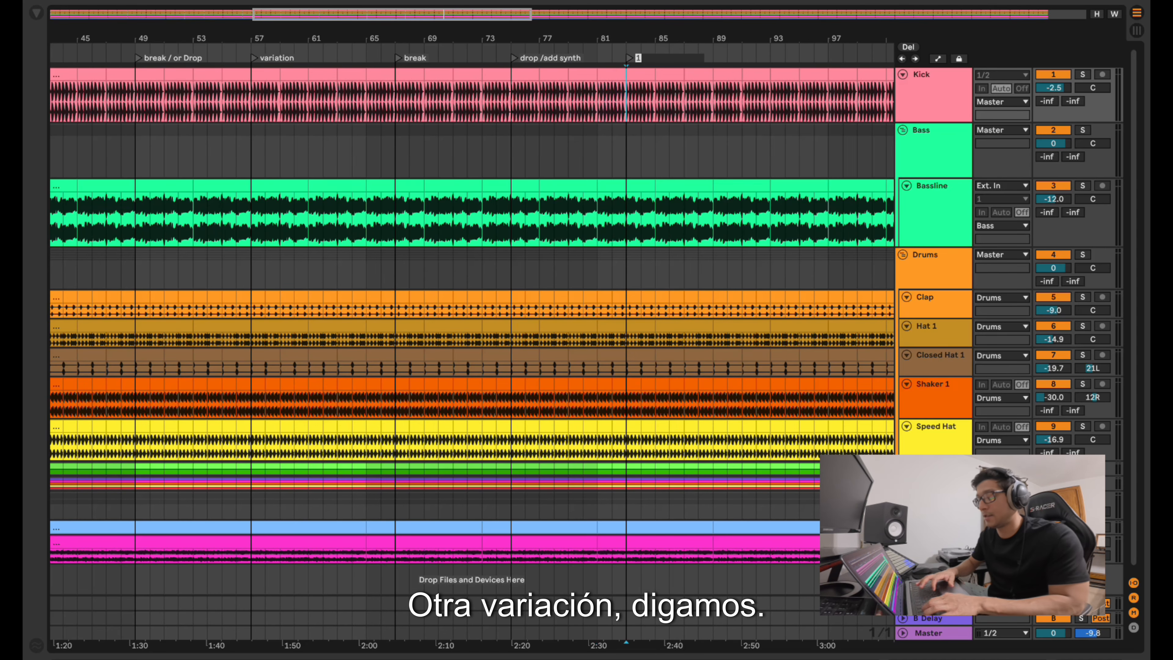
key("Return")
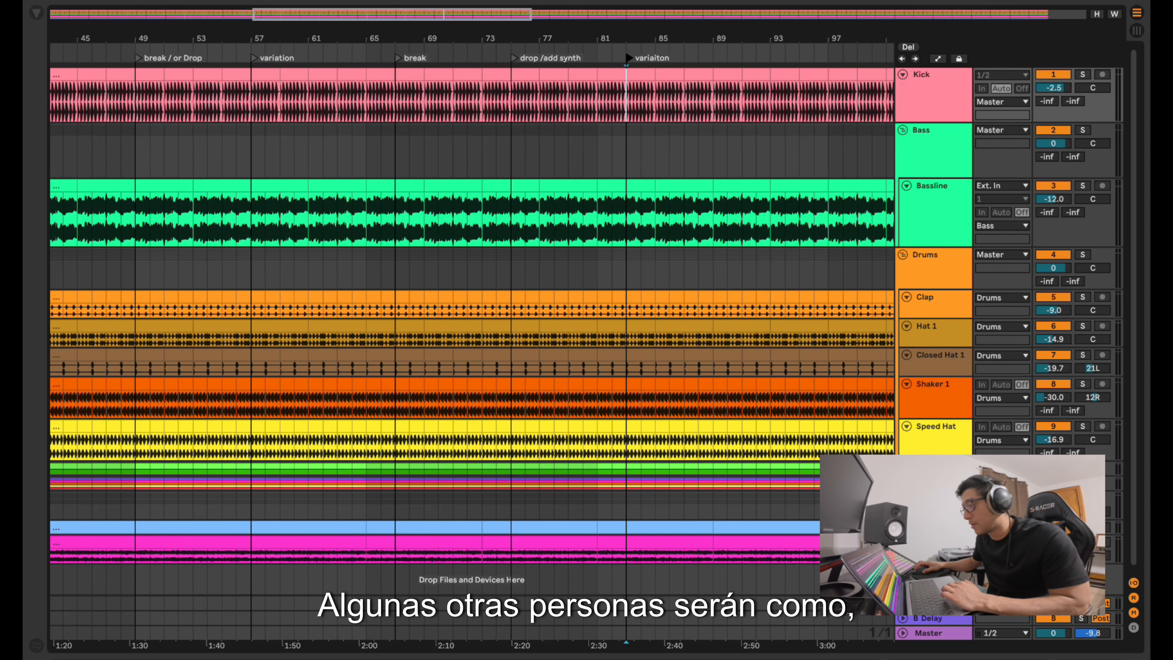
Correct the spelling of the bar 83 locator's name to variation.
scroll(471, 295, "right", 3)
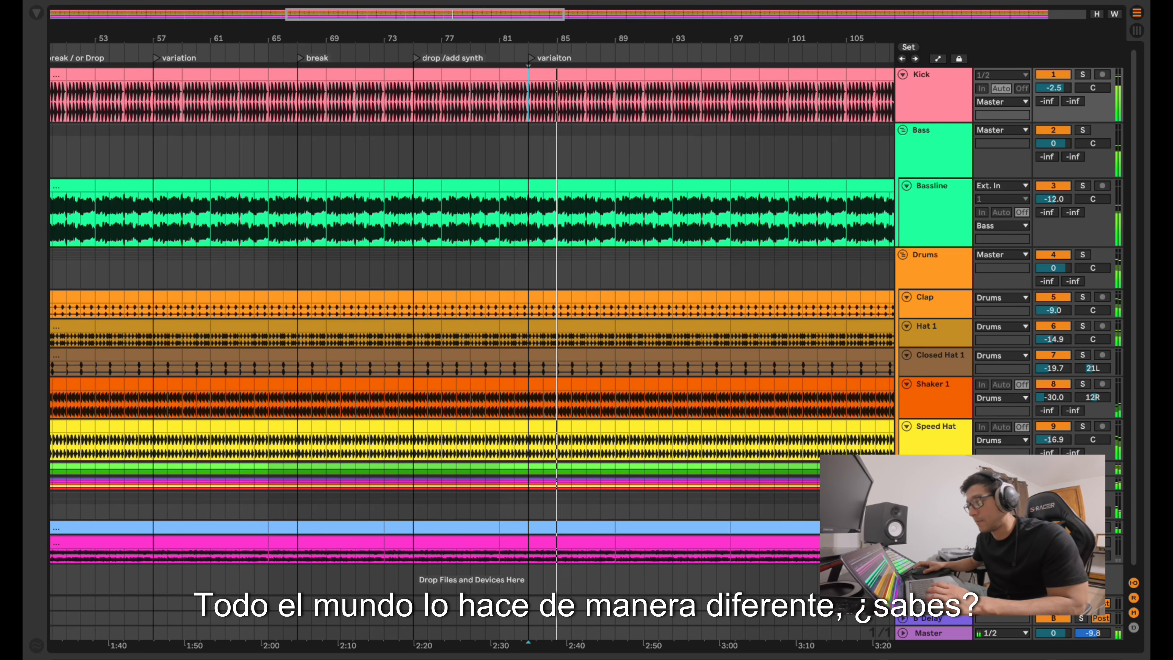
right_click(552, 59)
left_click(578, 78)
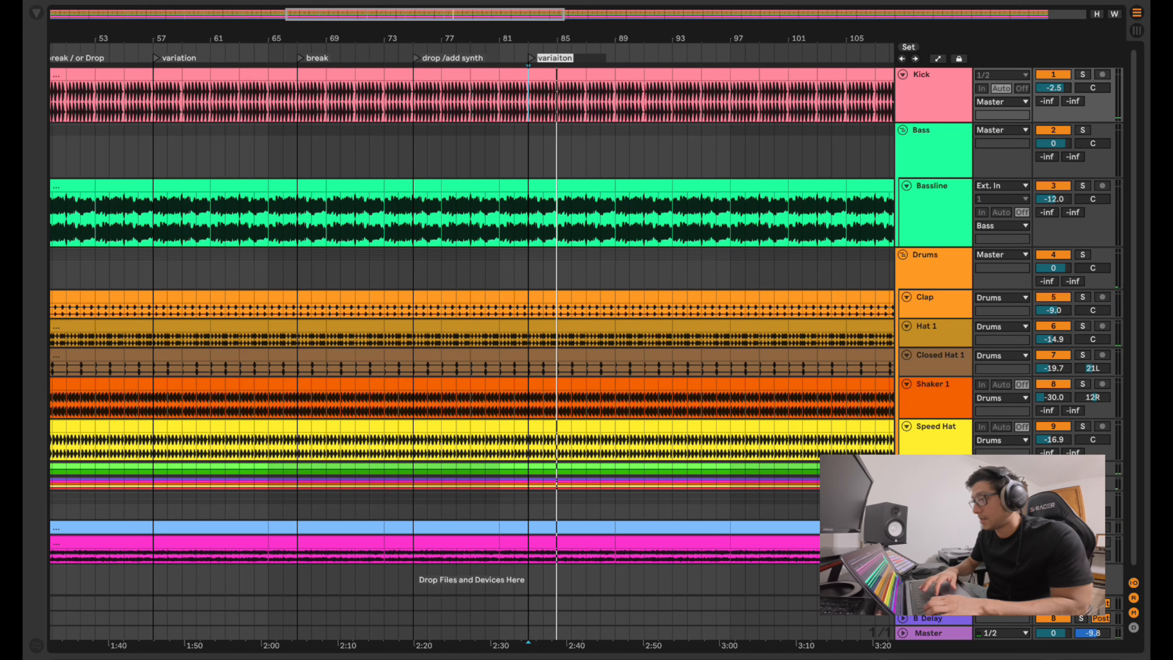
type("va")
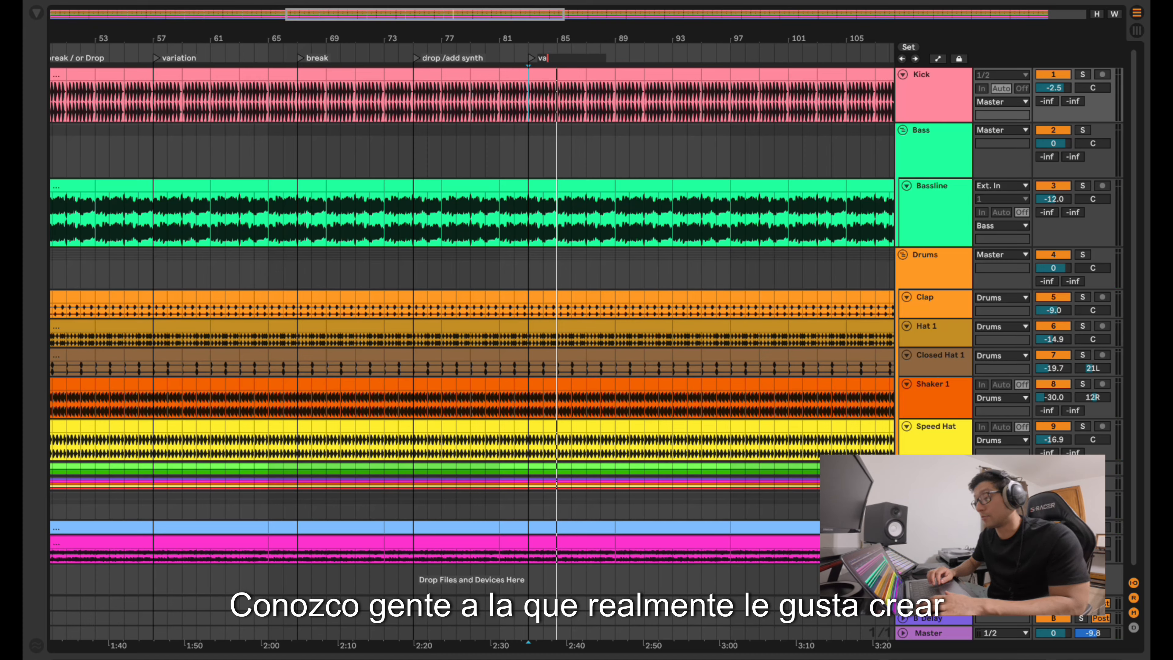
type("ri")
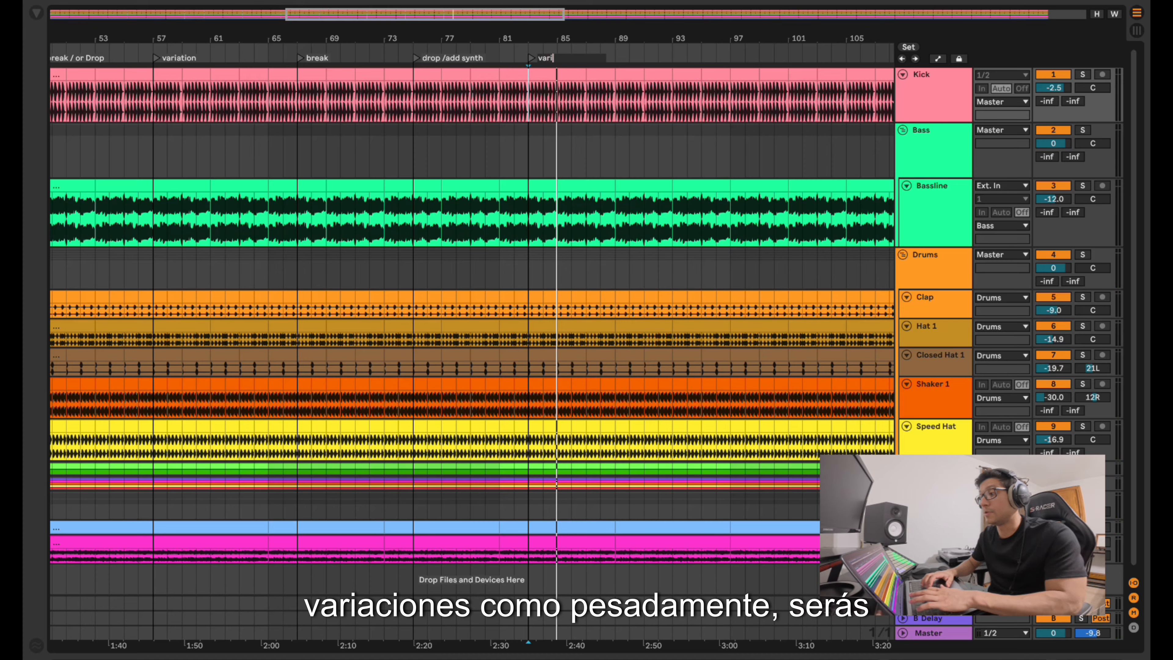
type("ation")
key("Return")
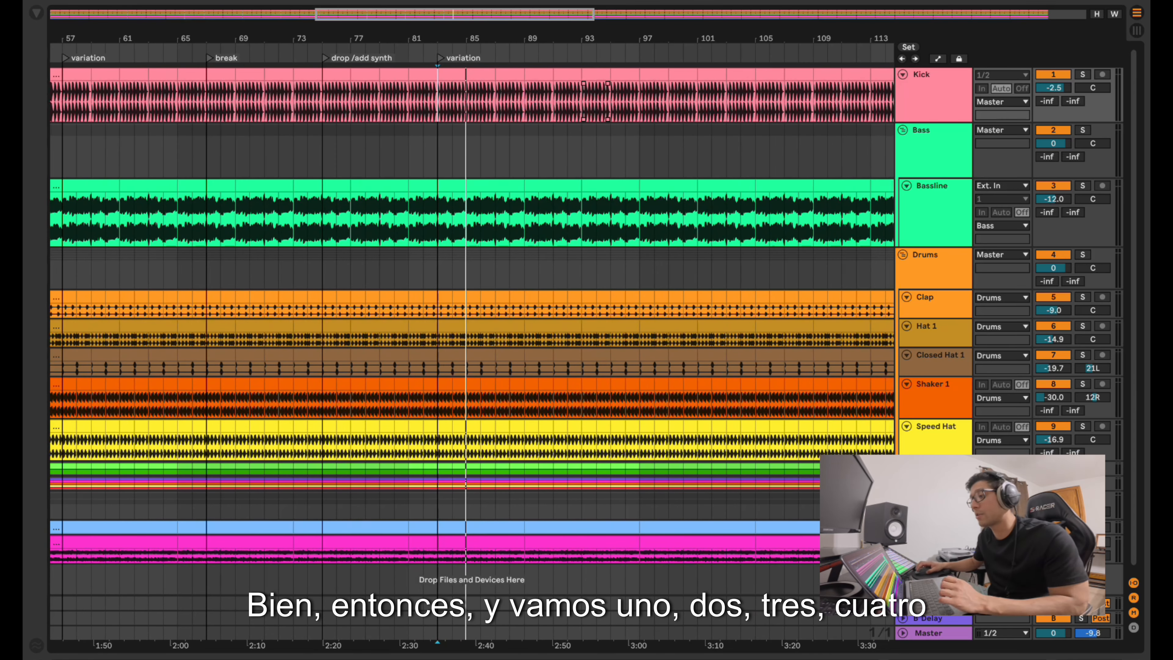
Count off two-bar selections on the Kick track from bar 83 and add a locator named long break at bar 91.
key("Right")
key("Right")
key("Right")
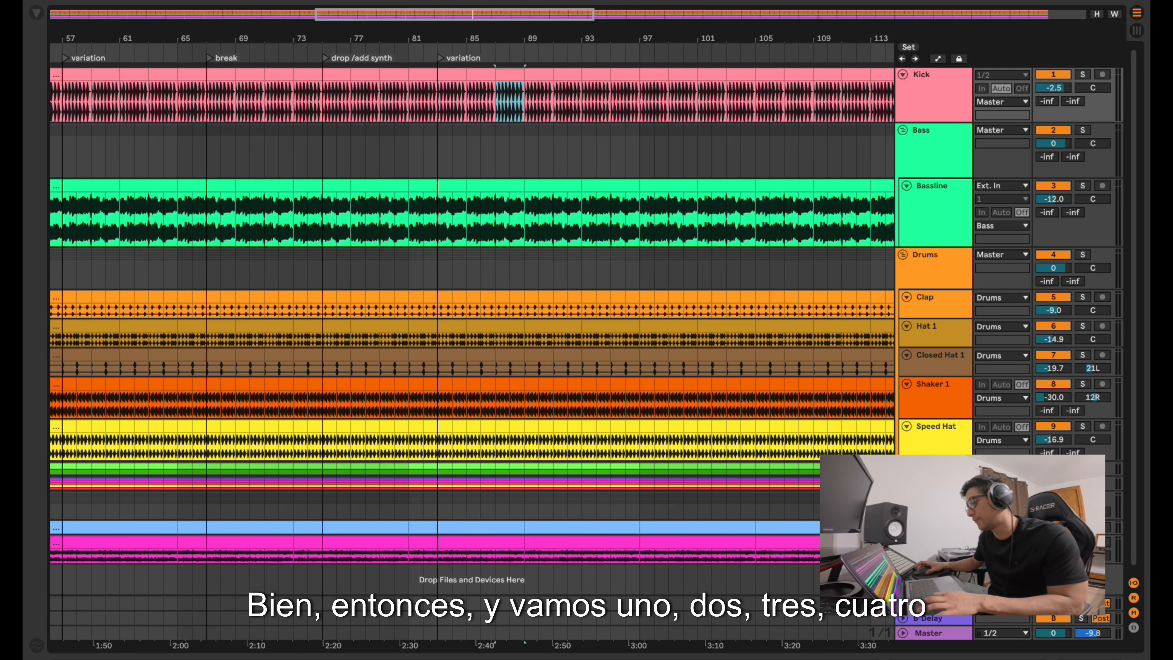
right_click(557, 51)
left_click(591, 86)
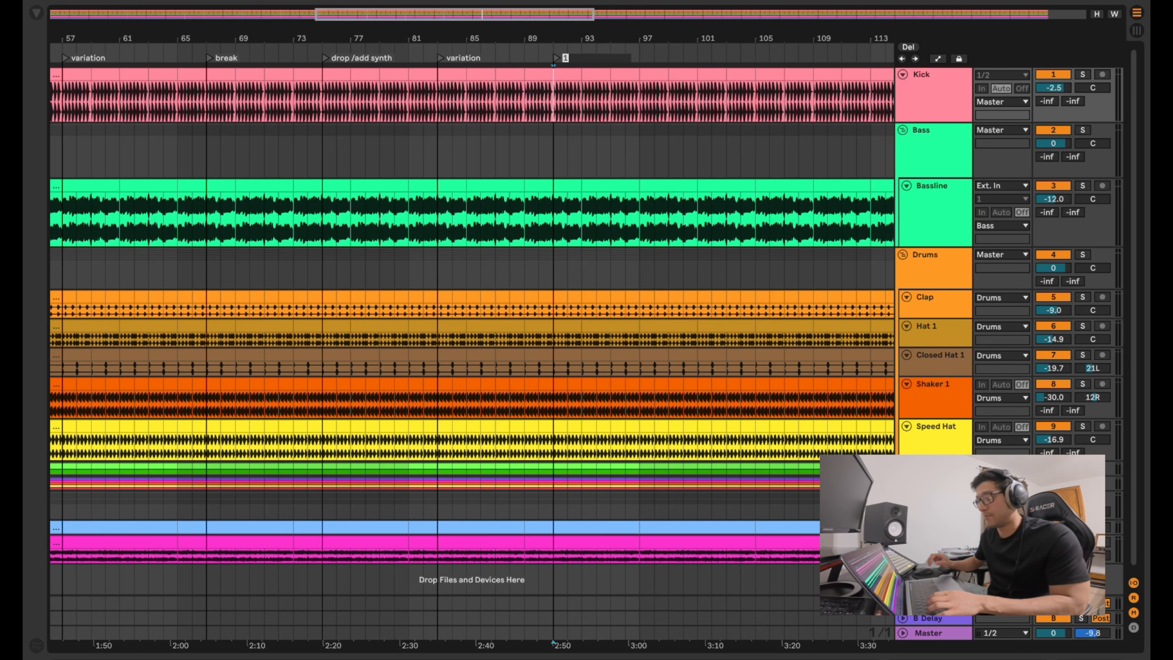
type("long bre")
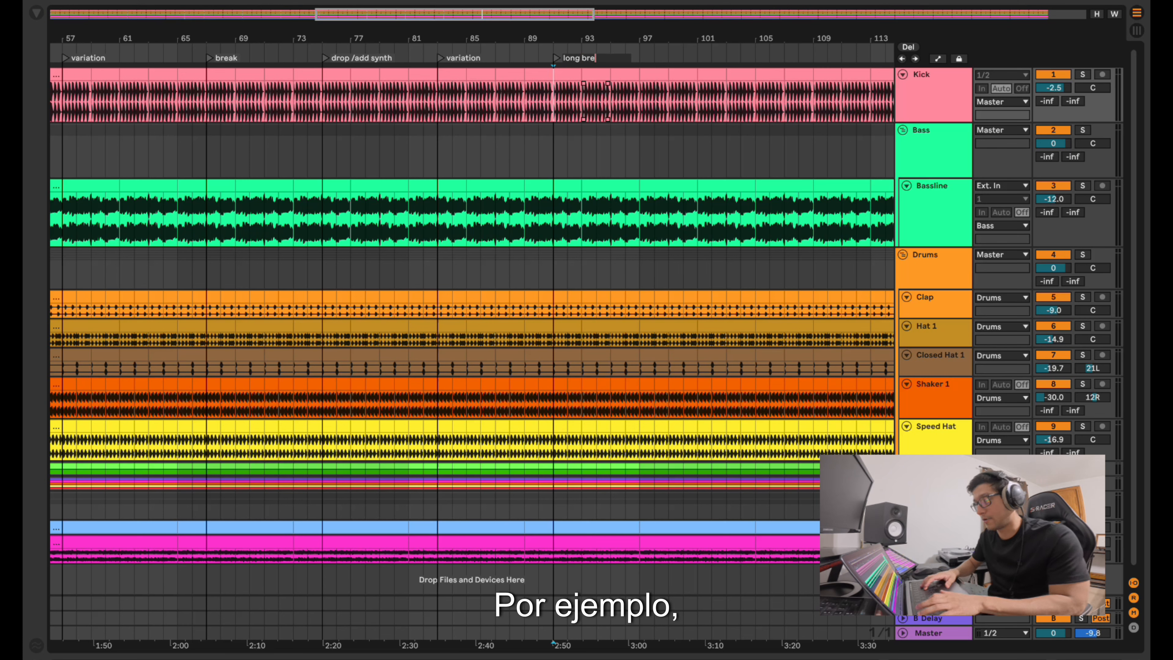
key("Return")
Count off two-bar selections on the Kick track from bar 91 and add a locator named drop at bar 107.
key("Left")
key("Left")
key("Left")
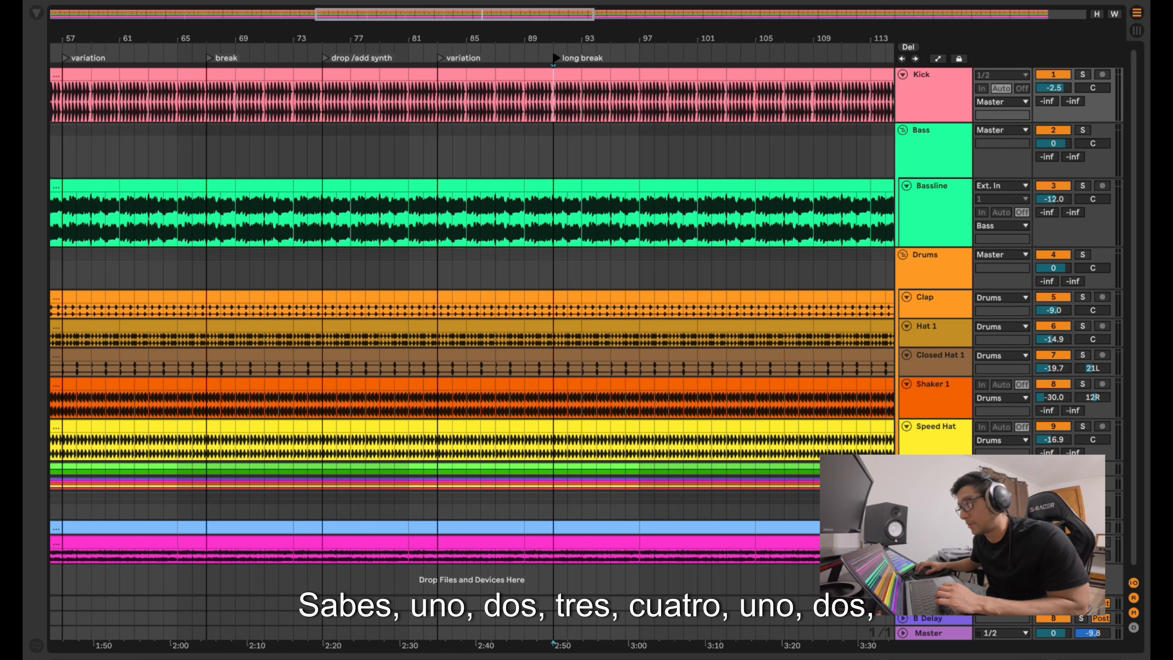
key("Right")
key("Right")
key("Right")
key("Right")
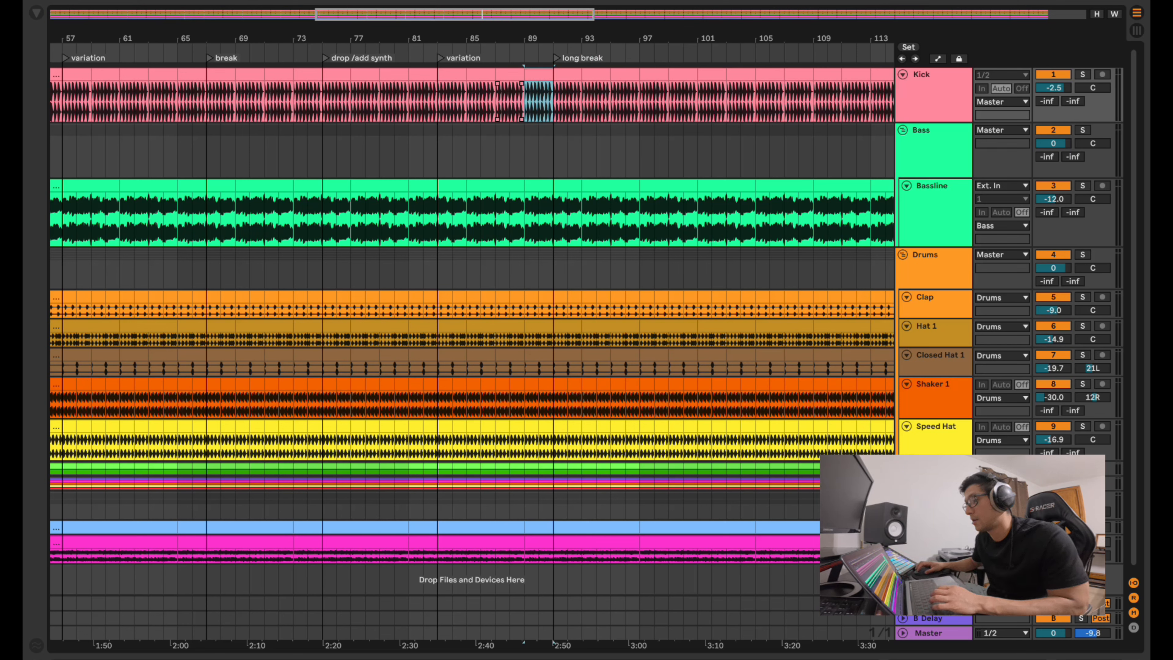
key("Right")
key("Right")
key("Right")
key("Right")
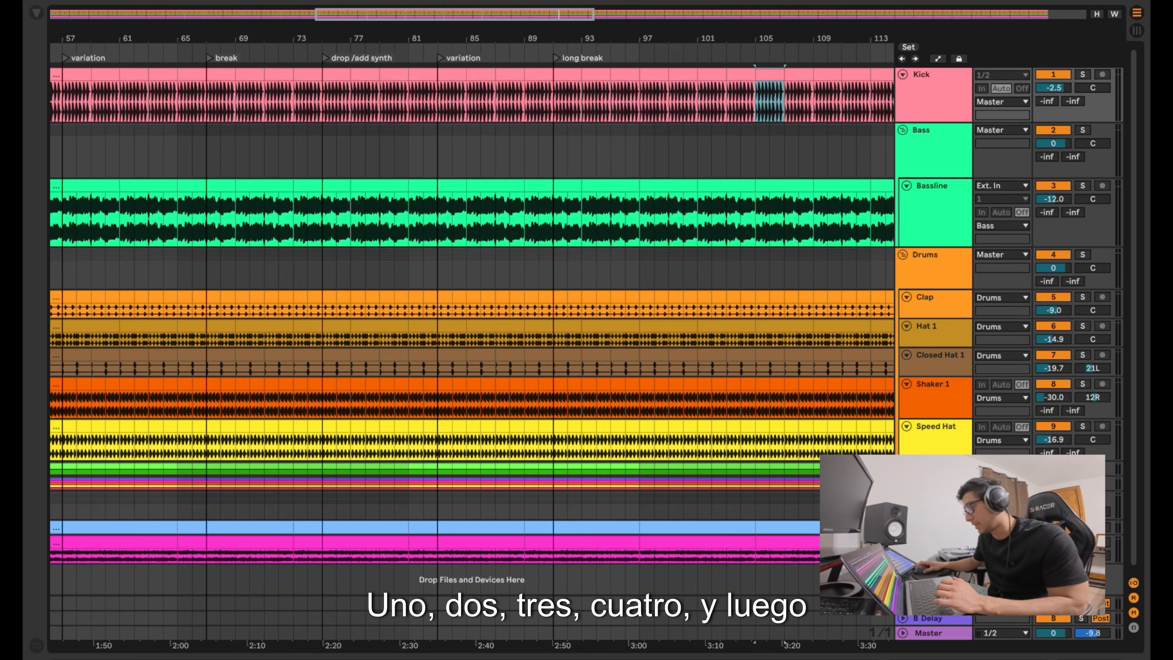
right_click(785, 55)
left_click(813, 56)
type("drop")
key("Return")
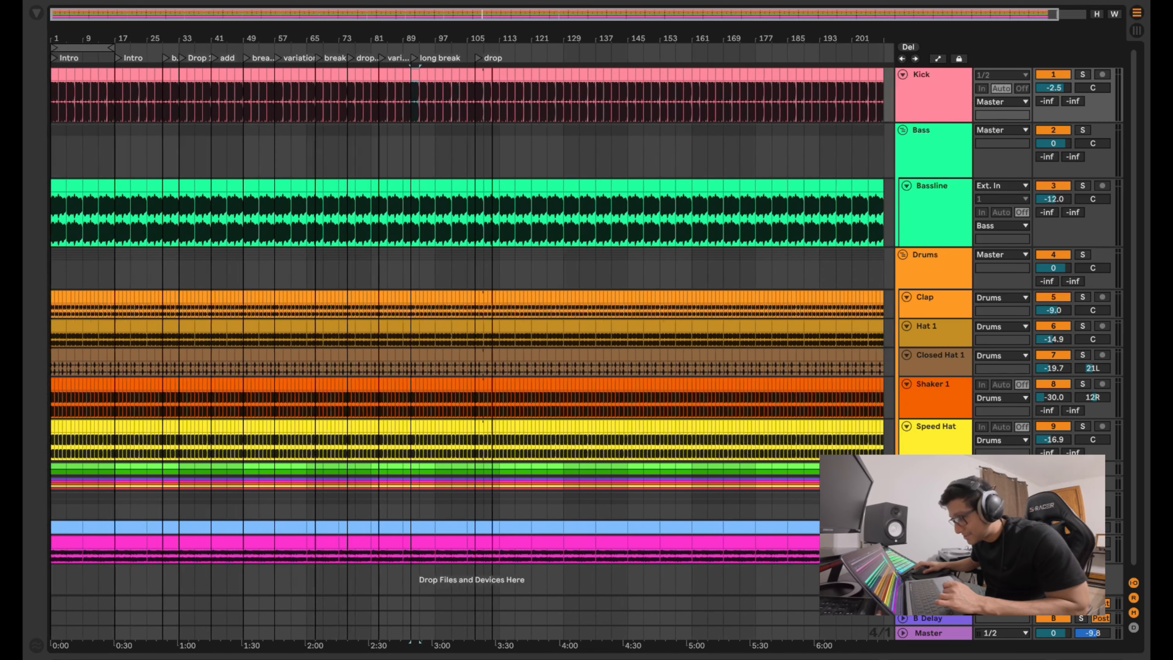
Try moving the drop locator out to about bar 197 and undo the move.
left_click_drag(475, 58, 817, 58)
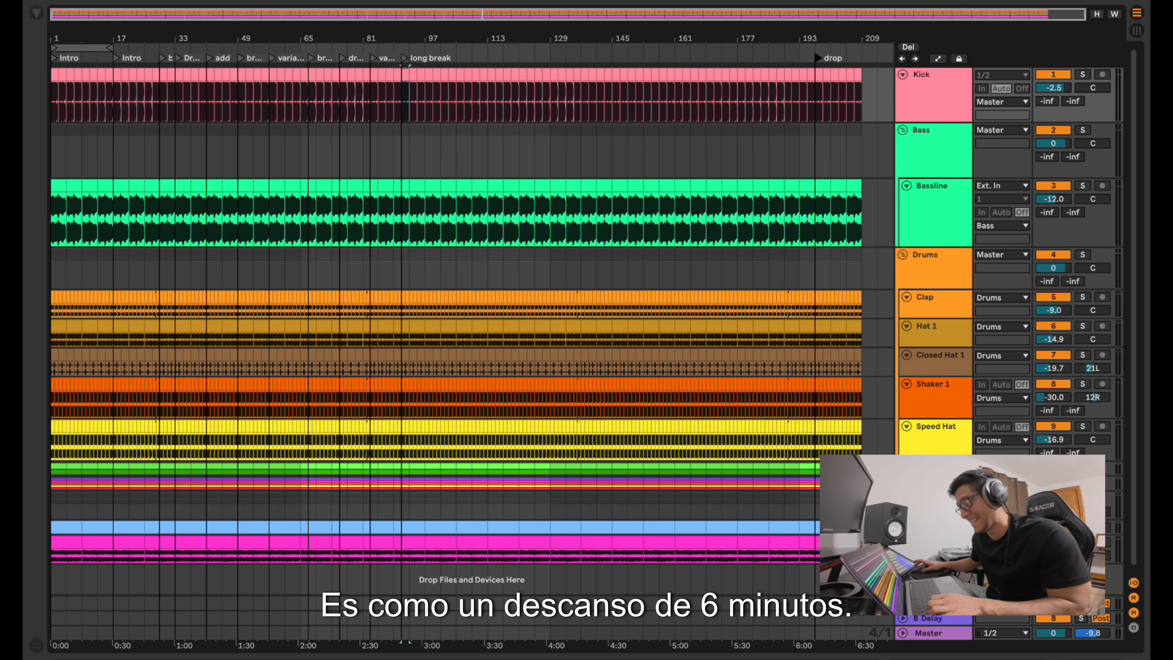
key("ctrl+z")
Count off the long break in two-bar Kick selections and colour the Kick section from bar 91 to 107 red.
scroll(452, 101, "up", 10)
scroll(367, 101, "right", 1)
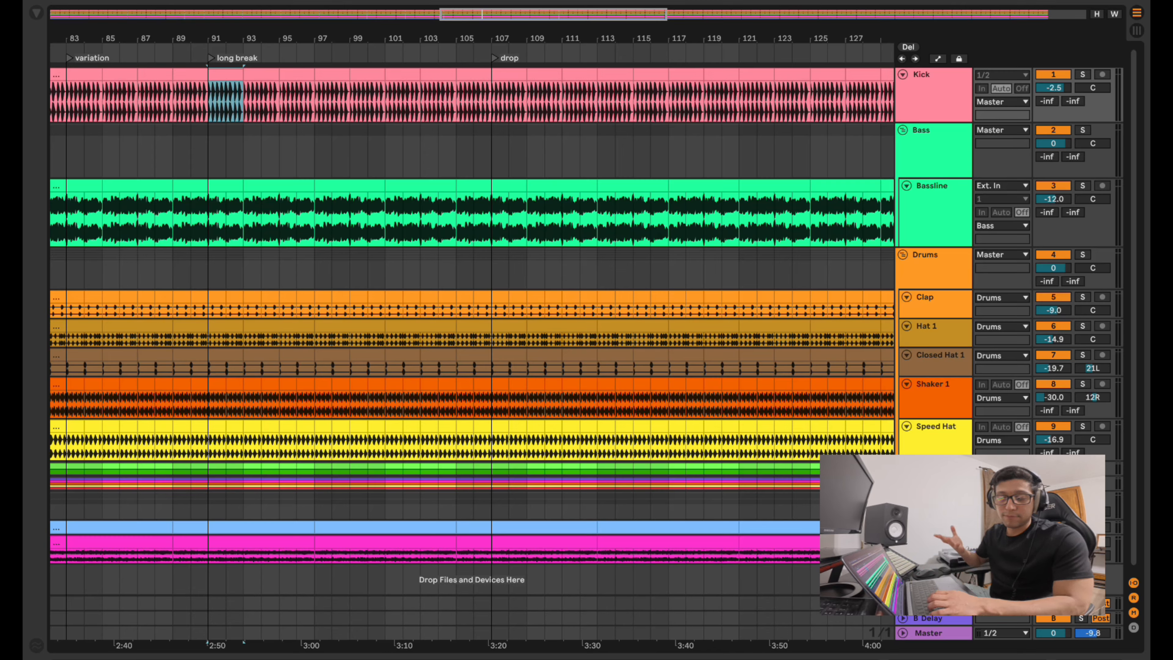
key("Right")
key("Right")
key("Right")
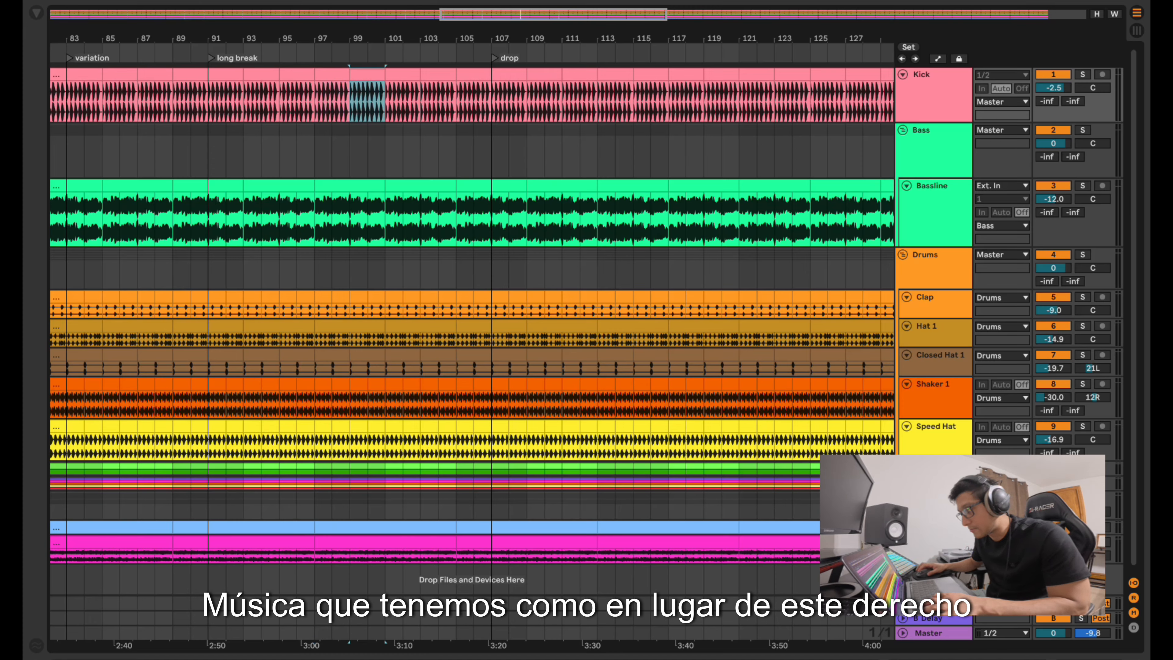
key("Right")
key("Right")
key("Right")
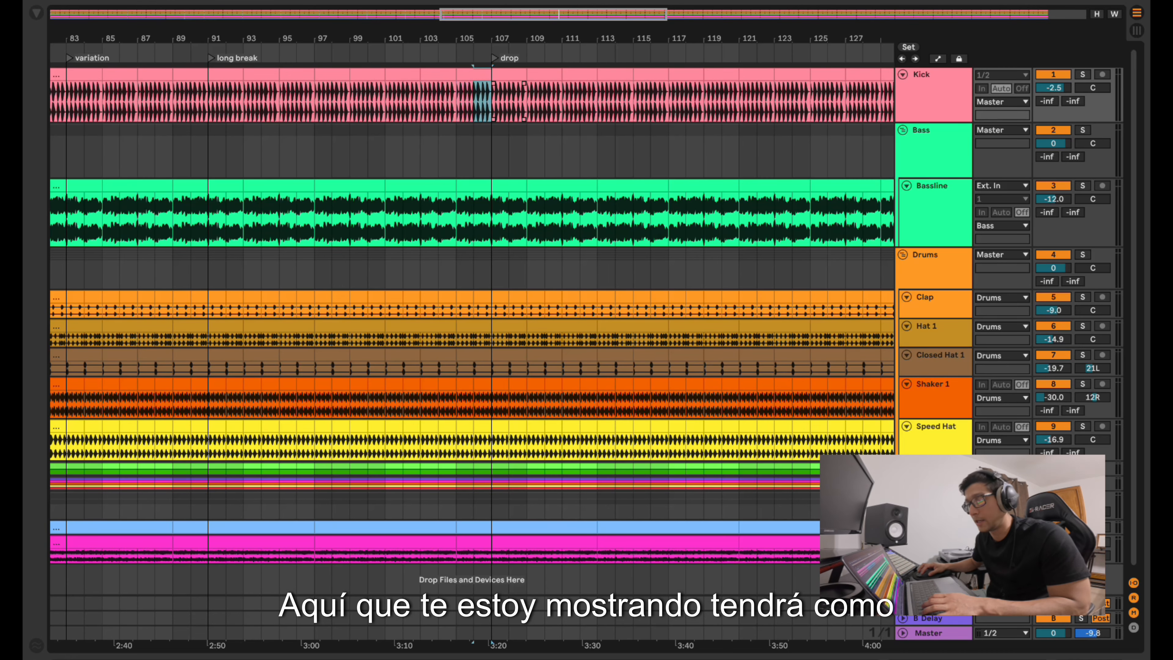
right_click(207, 71)
left_click(224, 343)
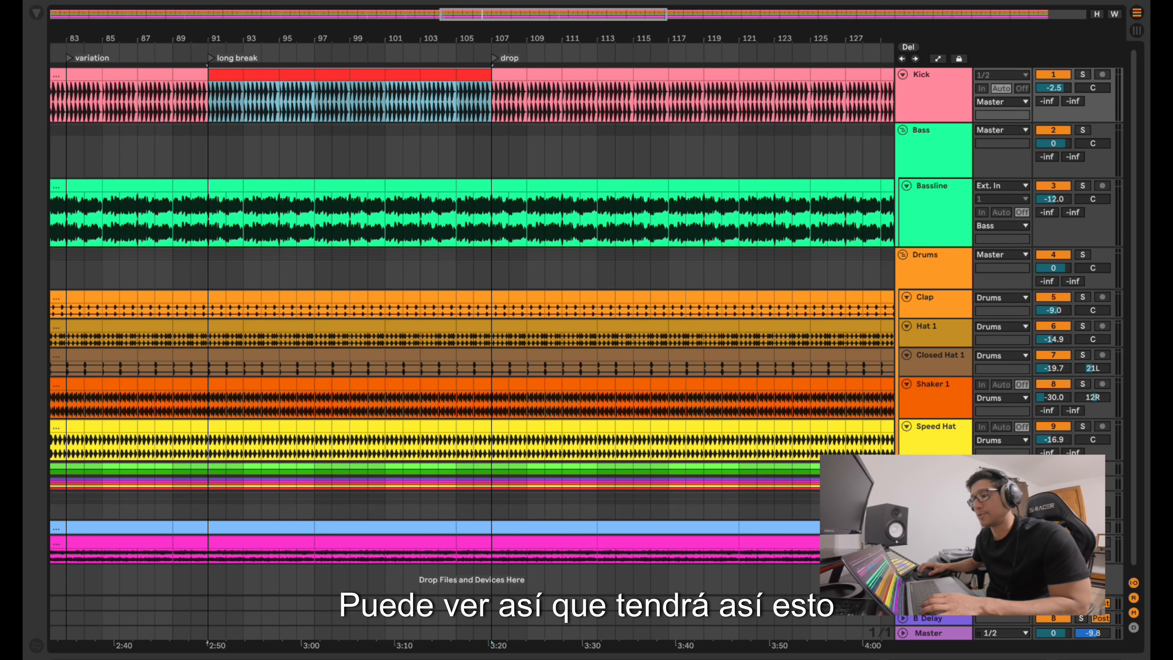
Duplicate the red Kick section so it extends to bar 123 and move the drop locator to bar 123.
key("ctrl+d")
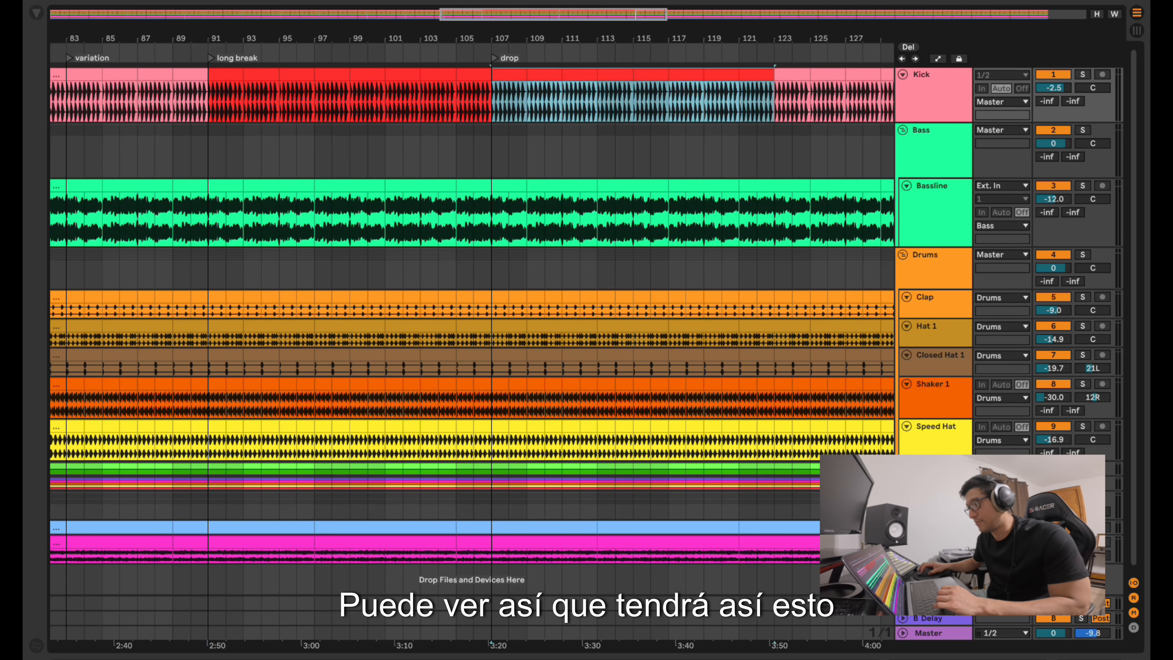
left_click_drag(495, 57, 777, 58)
scroll(760, 60, "down", 5)
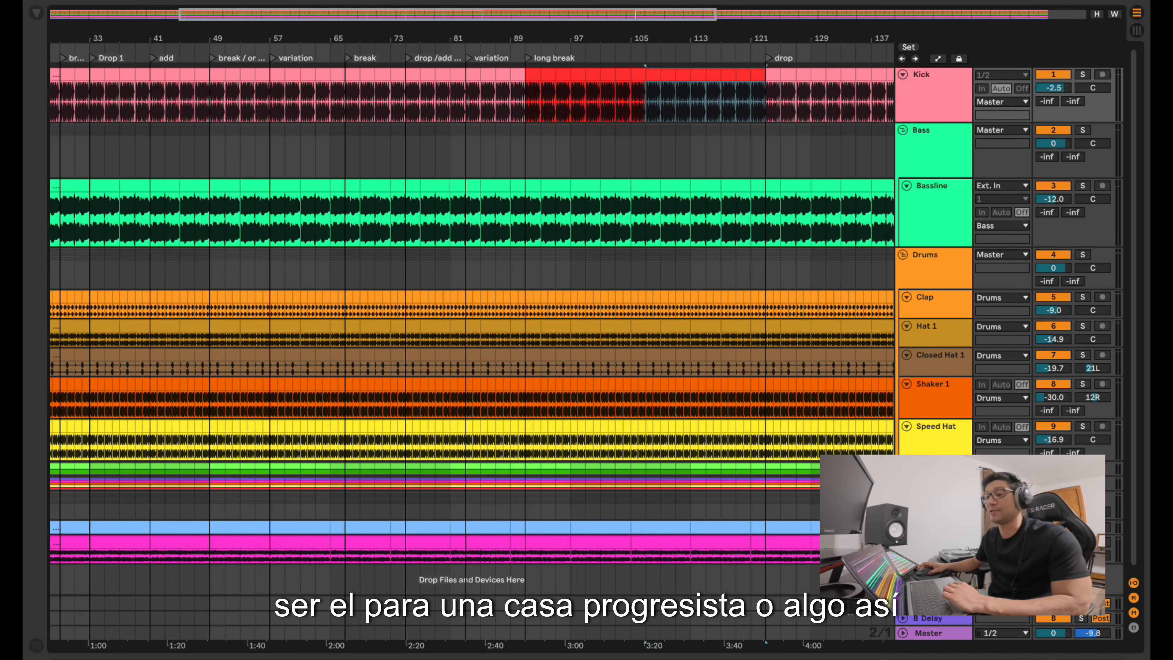
scroll(471, 323, "right", 3)
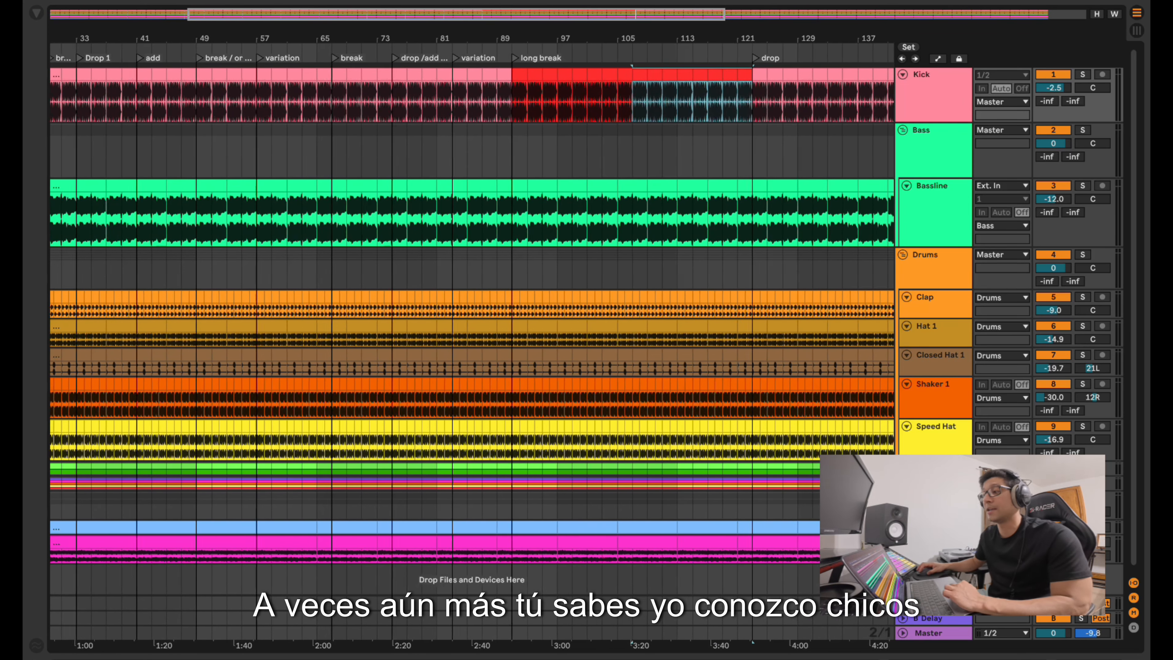